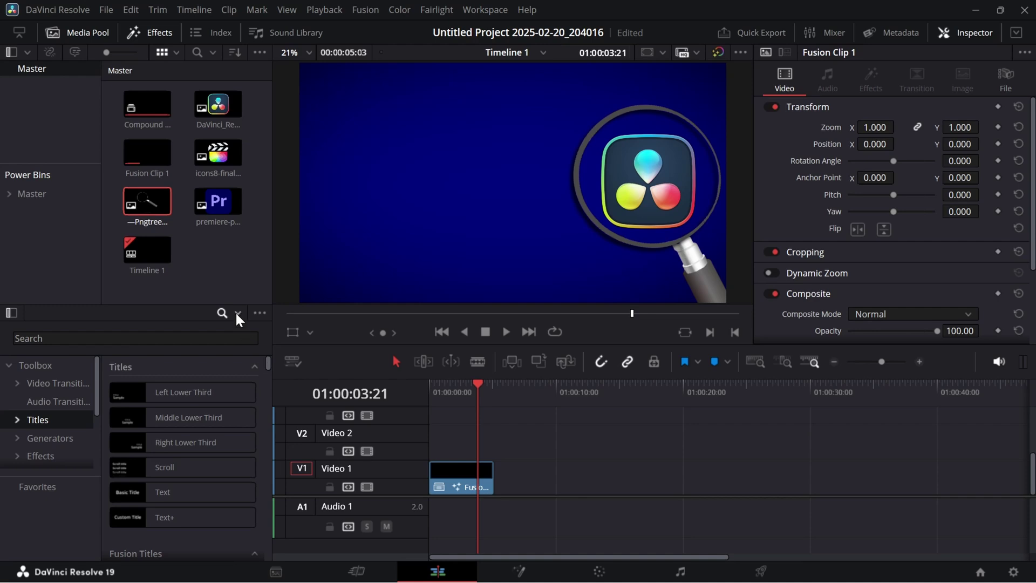
Step: Place a Fusion Composition on track V1 after the existing clip and open it on the Fusion page
left_click(184, 338)
type("fusion c")
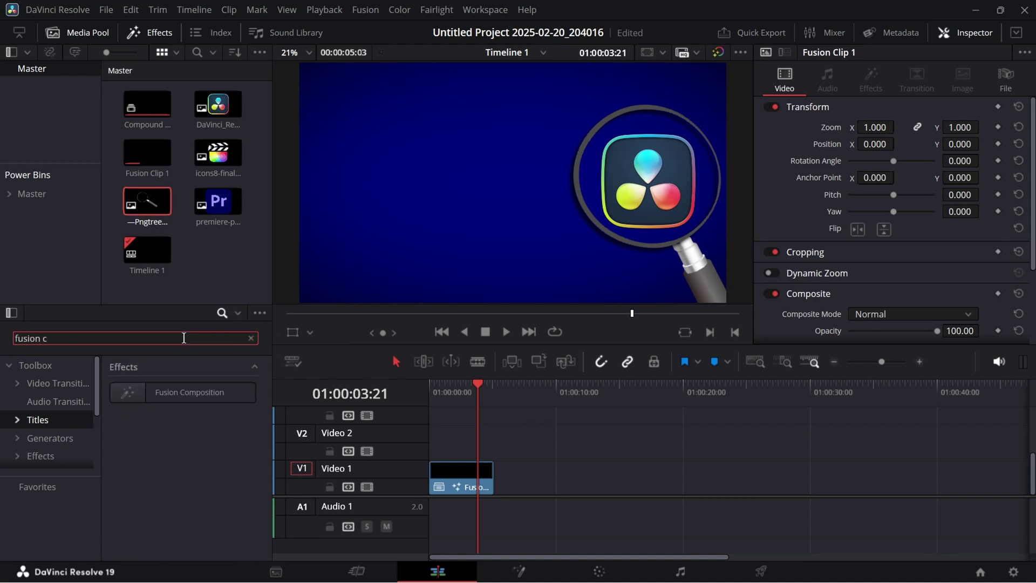
left_click_drag(183, 392, 539, 481)
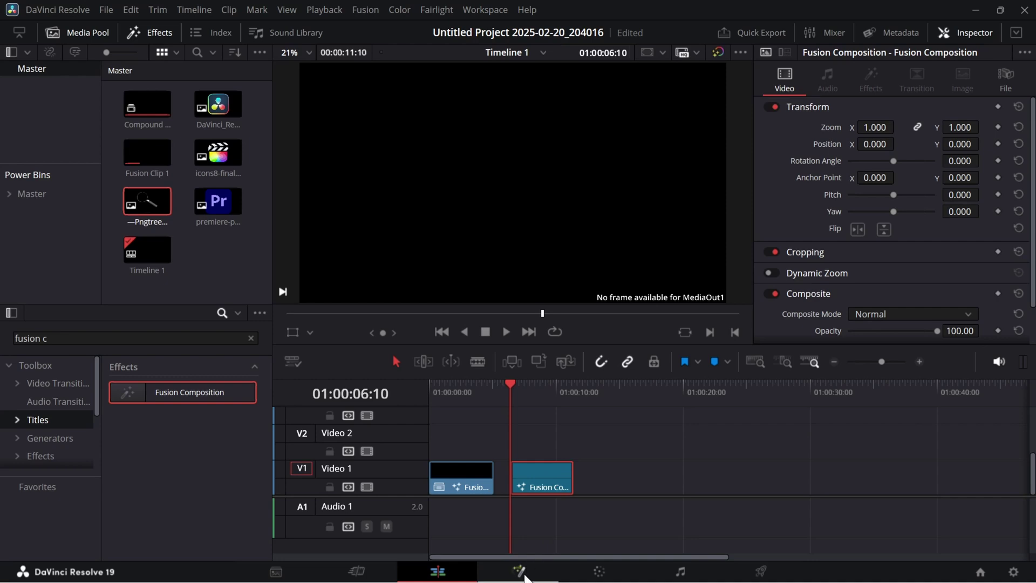
left_click(523, 574)
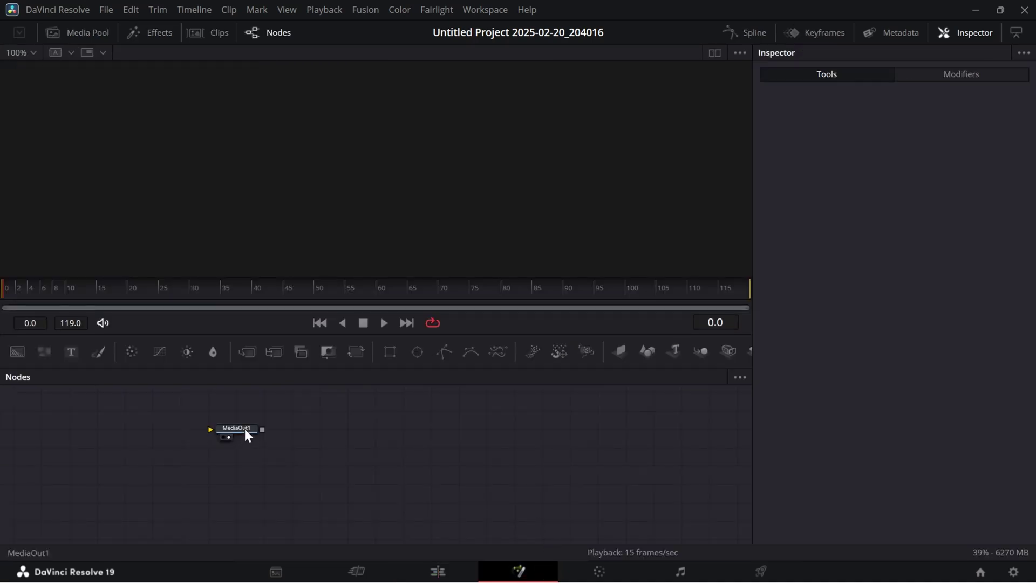
Step: Move MediaOut1 aside, add a Background node in front of it, and connect the background to MediaOut1
left_click(546, 487)
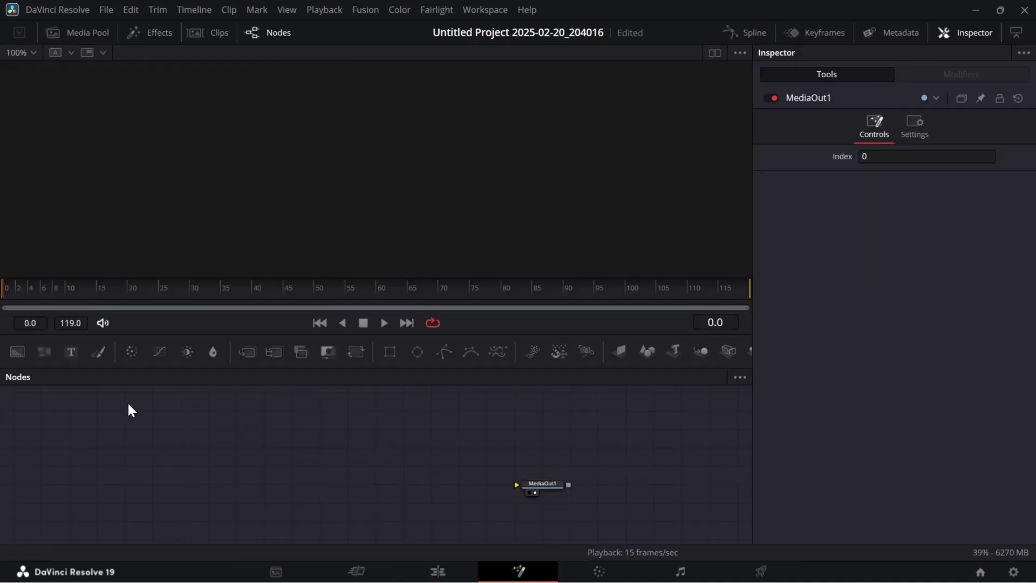
left_click(21, 355)
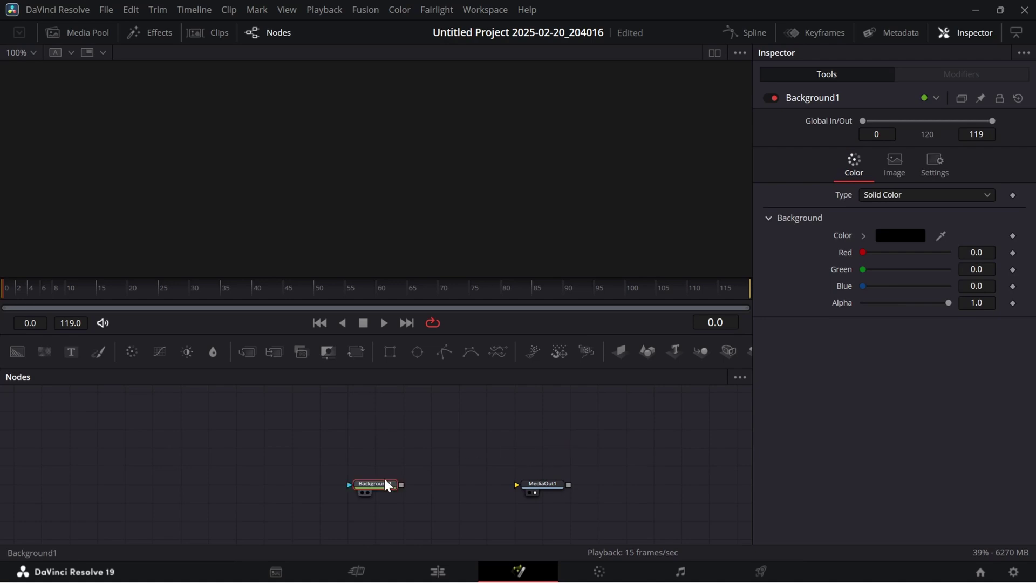
left_click_drag(263, 503, 153, 484)
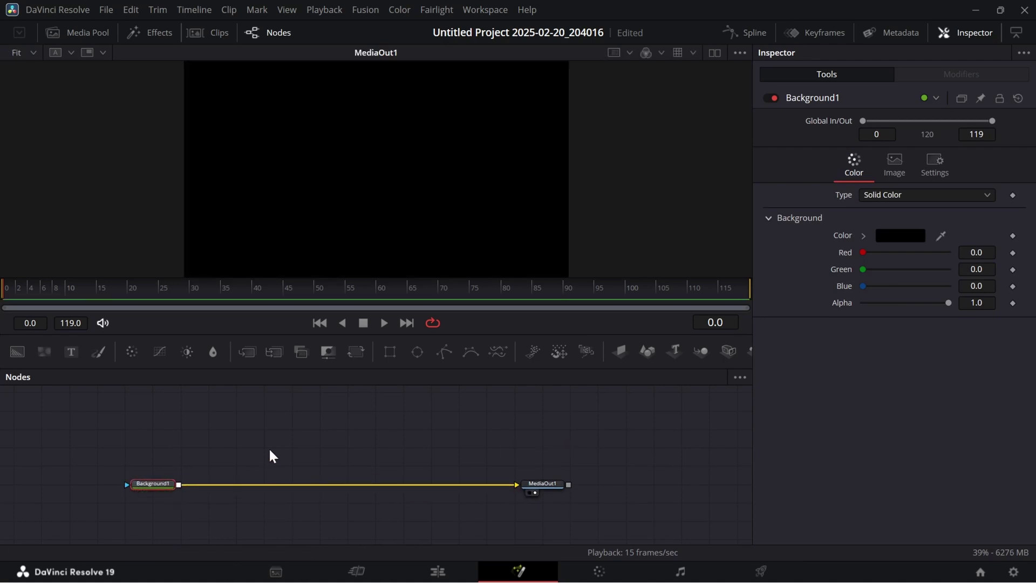
Step: Bring the compound clip into the node graph and show it in a second viewer beside MediaOut1
left_click(81, 32)
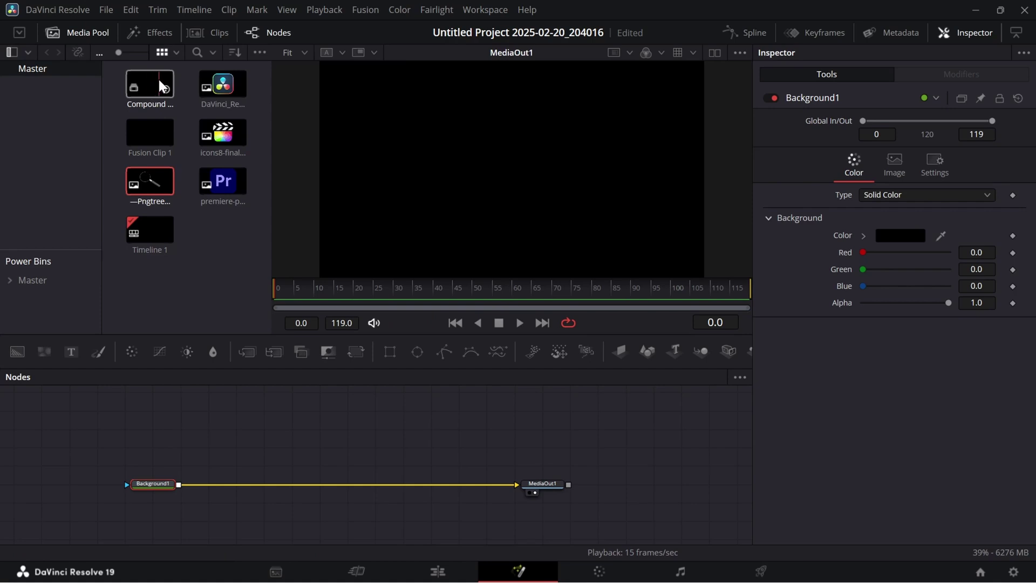
left_click(715, 53)
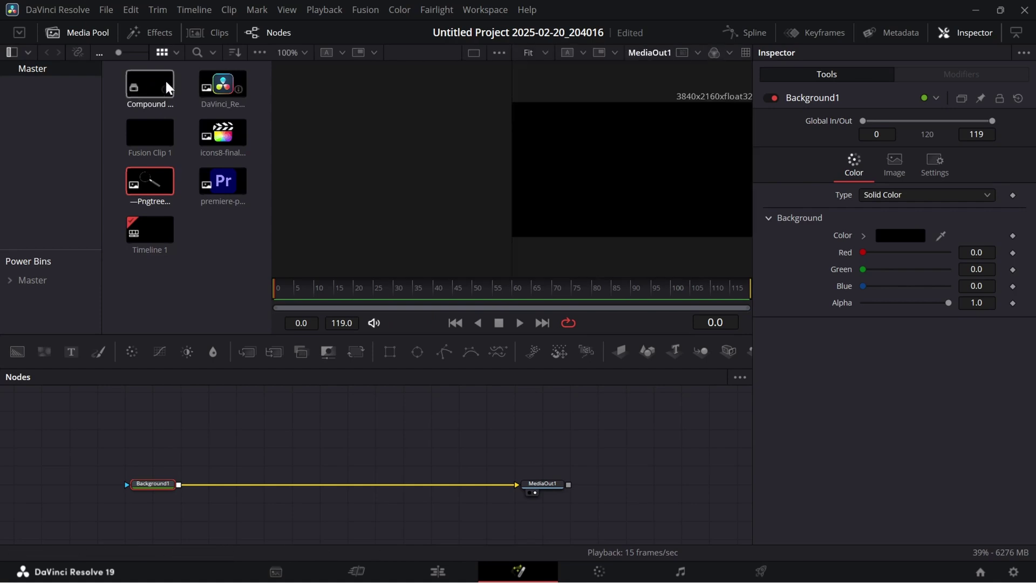
left_click_drag(168, 95, 313, 429)
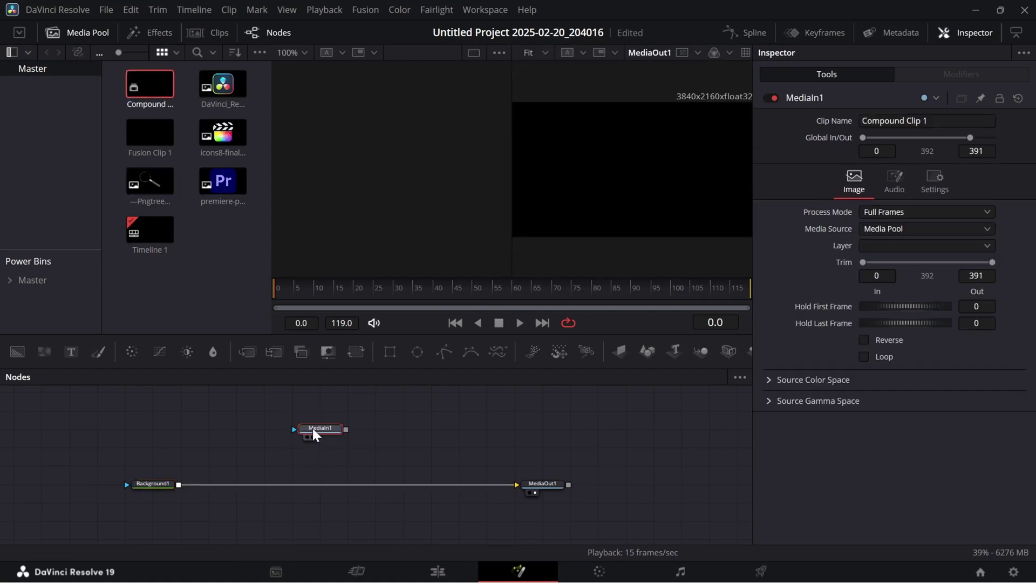
key("1")
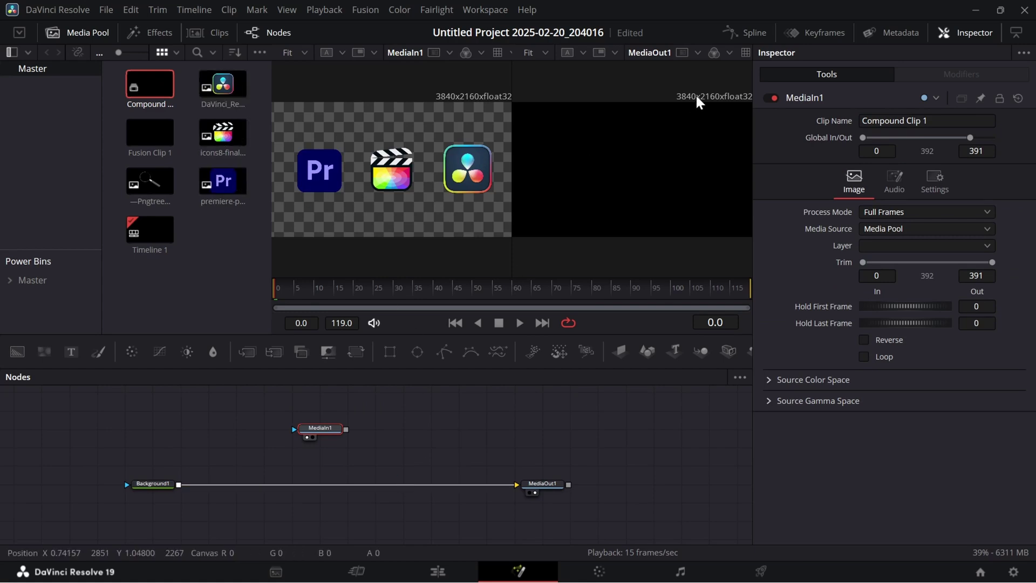
Step: Return to a single viewer and merge the compound clip of logos over the background
left_click(84, 30)
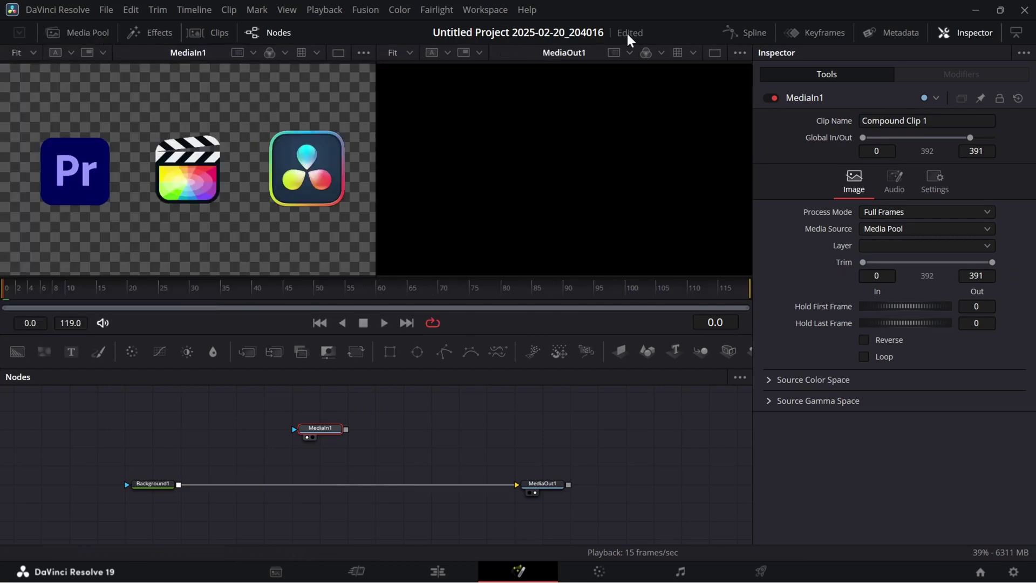
left_click(714, 53)
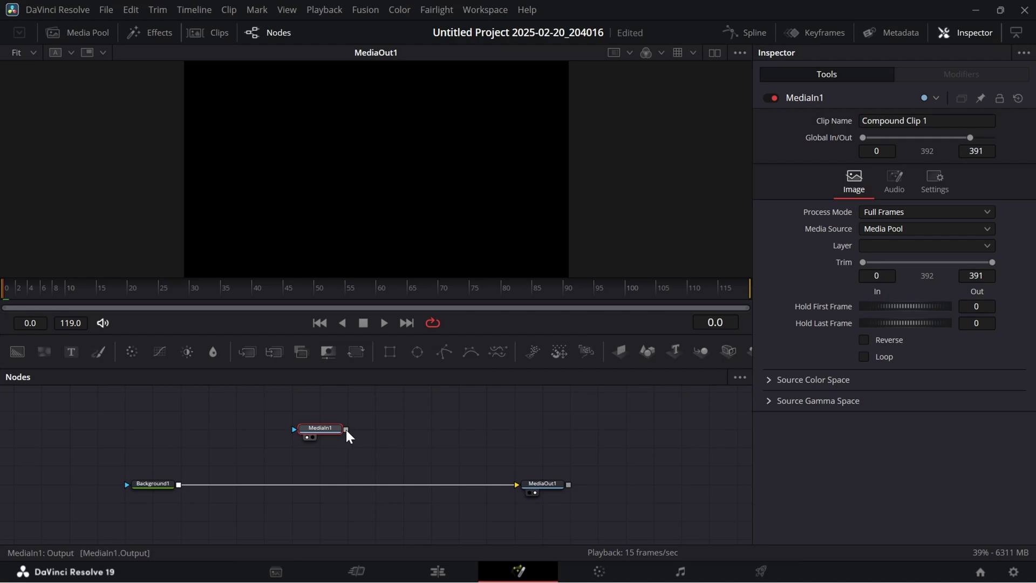
left_click_drag(346, 429, 181, 488)
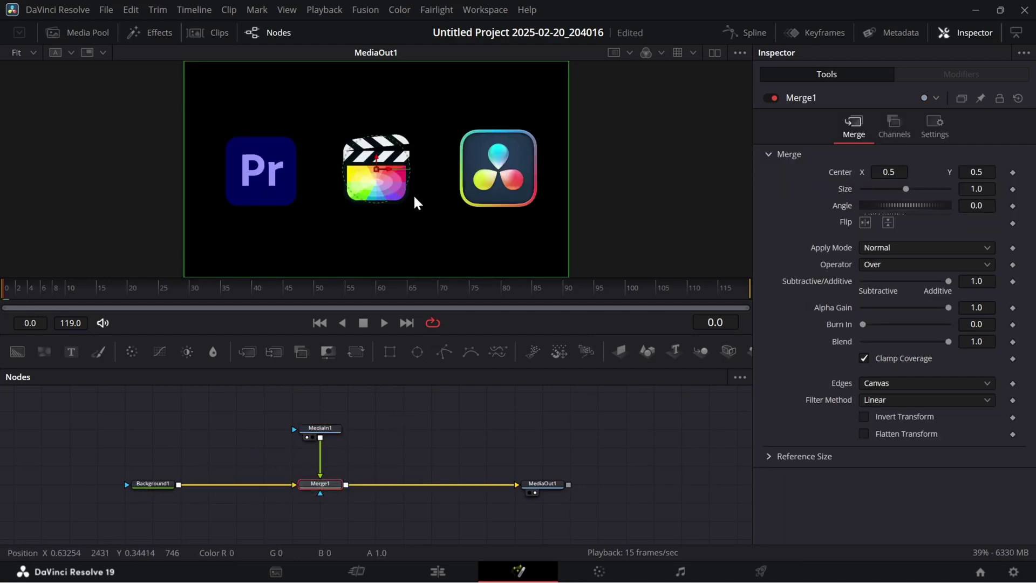
Step: Set the Background node's solid color to the dark blue from the basic colors
scroll(416, 199, "down", 2)
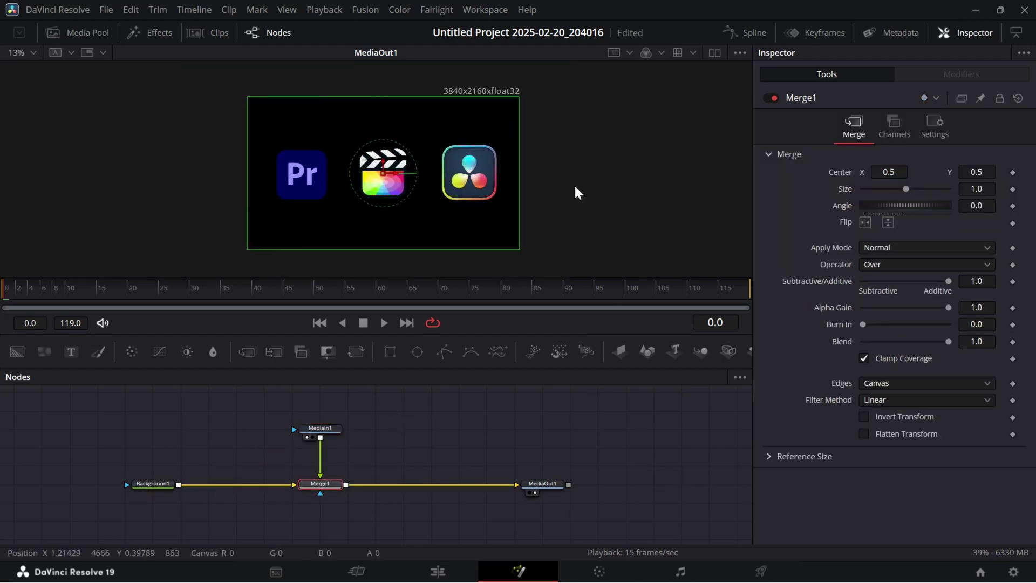
left_click(374, 448)
left_click(158, 486)
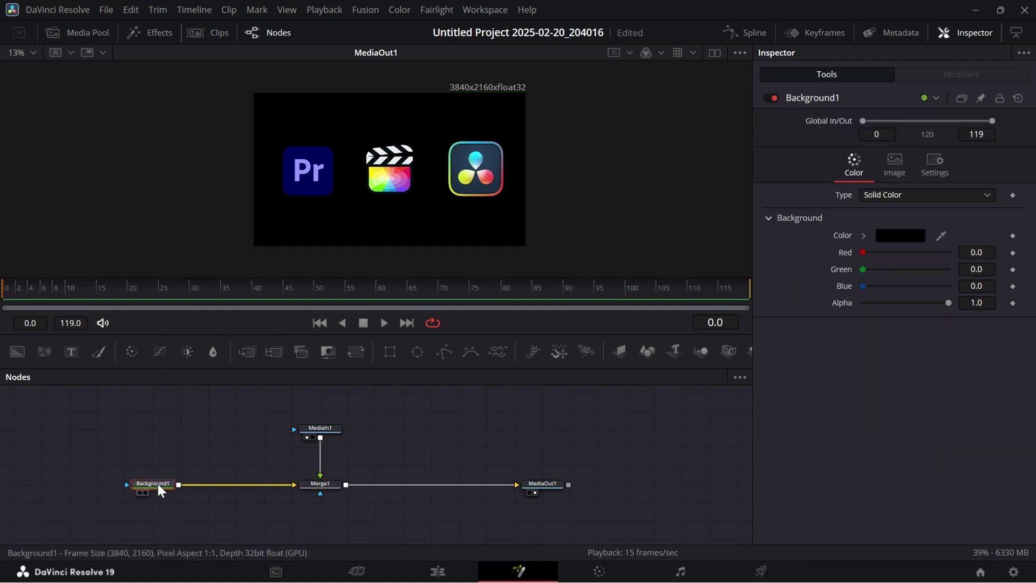
left_click(897, 238)
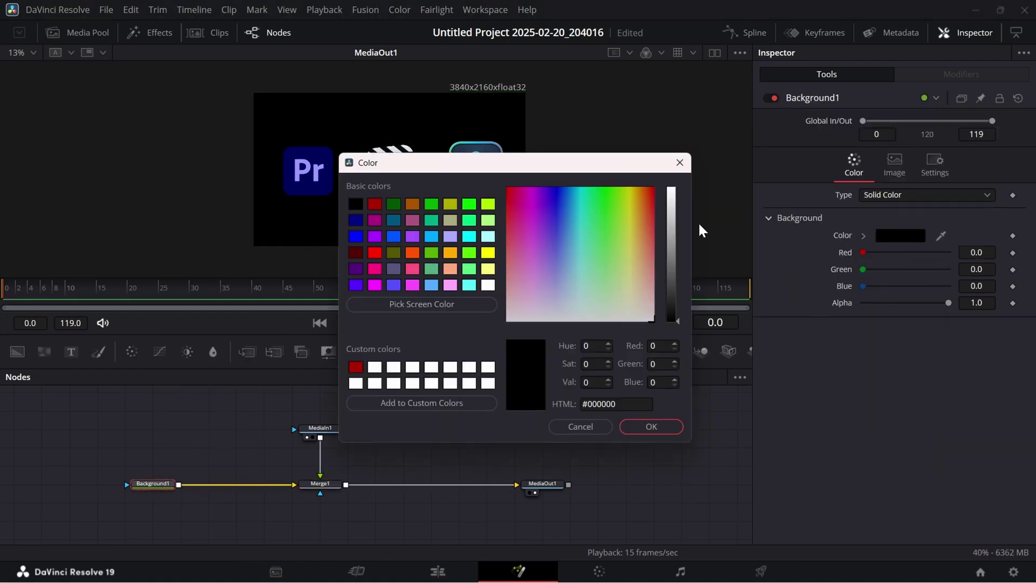
left_click(356, 219)
left_click(656, 429)
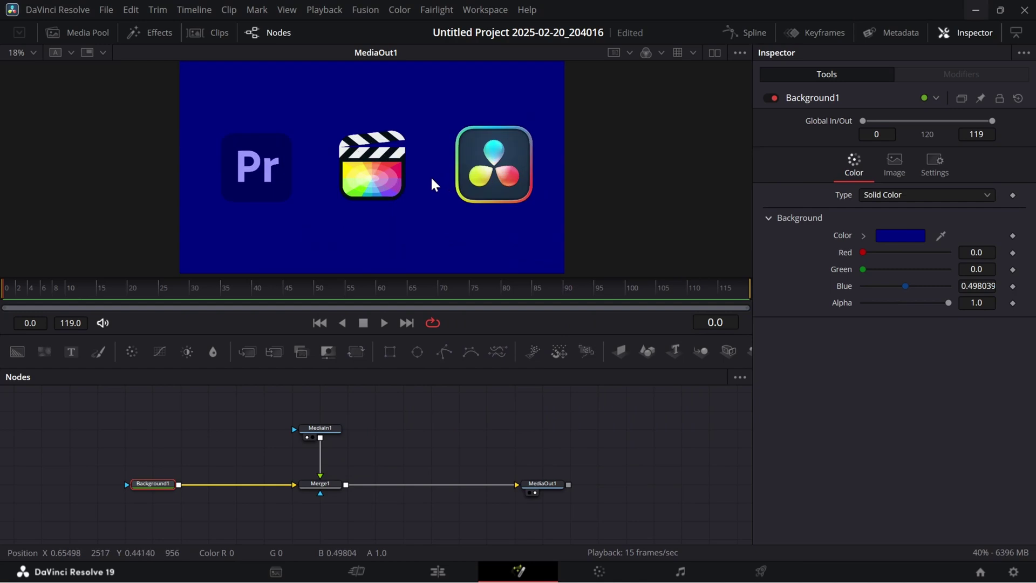
Step: Add a Vignette after the background, with size 1.0 and anamorphism about 1.718
key("shift+space")
type("transform")
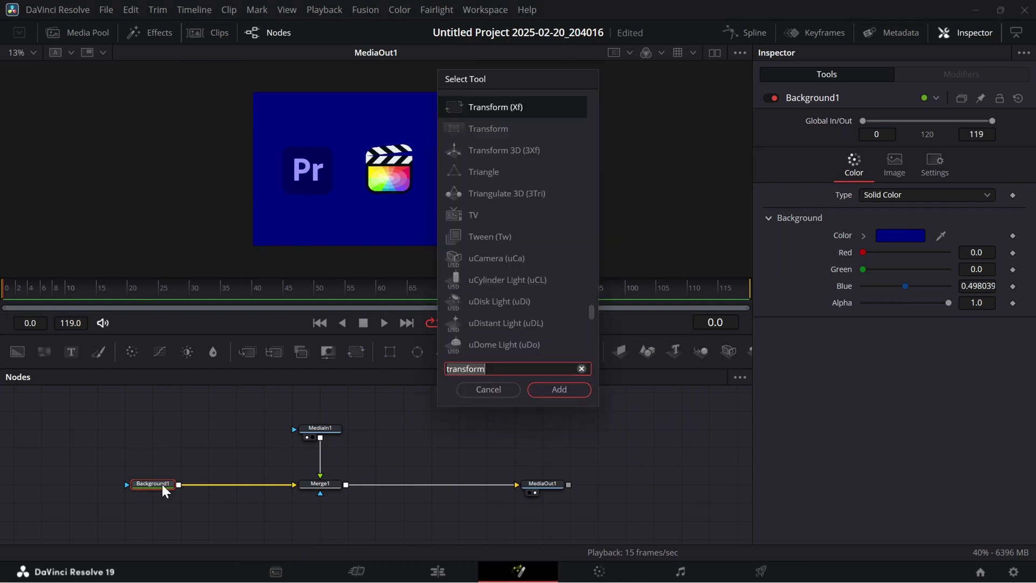
key("ctrl+a")
key("BackSpace")
type("vignette")
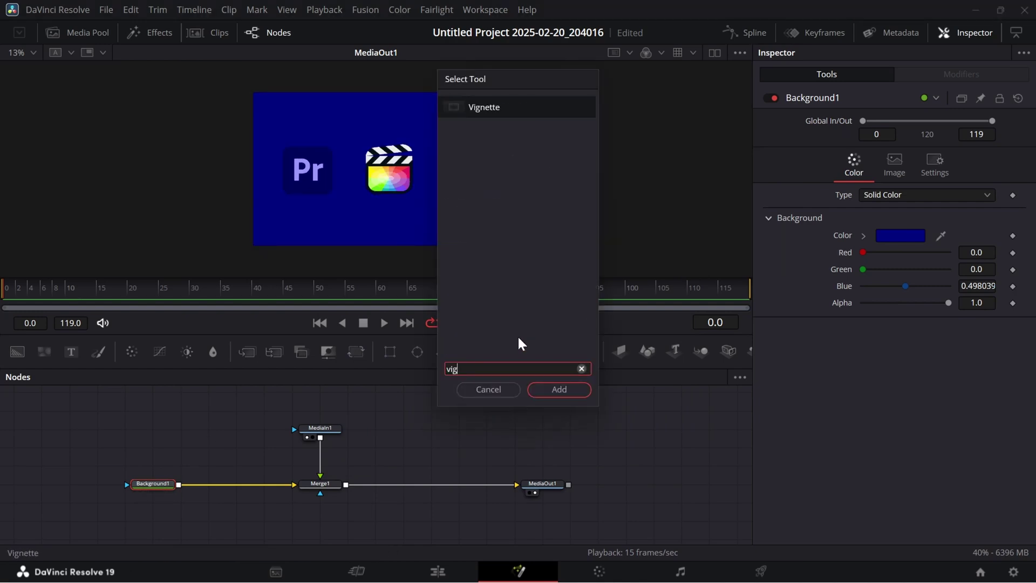
left_click(565, 389)
left_click(943, 198)
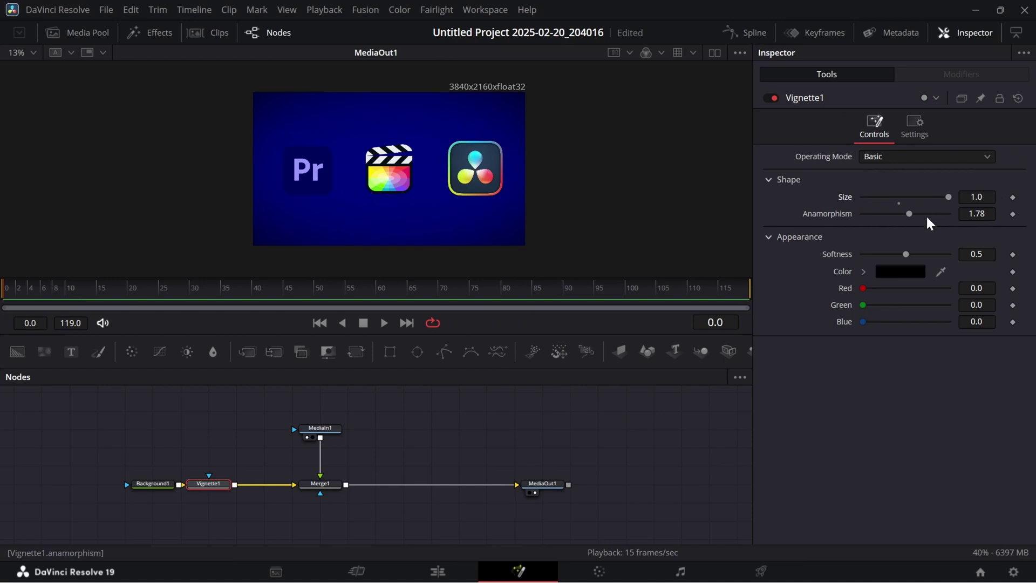
mouse_move(910, 216)
left_mouse_down()
mouse_move(920, 212)
mouse_move(911, 212)
left_mouse_up()
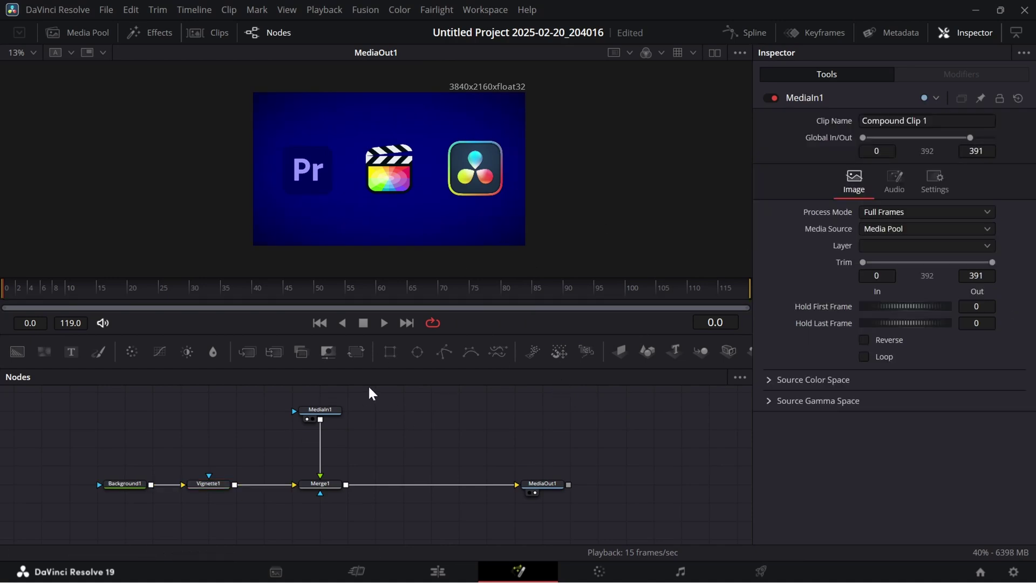
Step: Bring in the magnifying glass image and merge it over the compound clip between MediaIn1 and Merge1
left_click(93, 38)
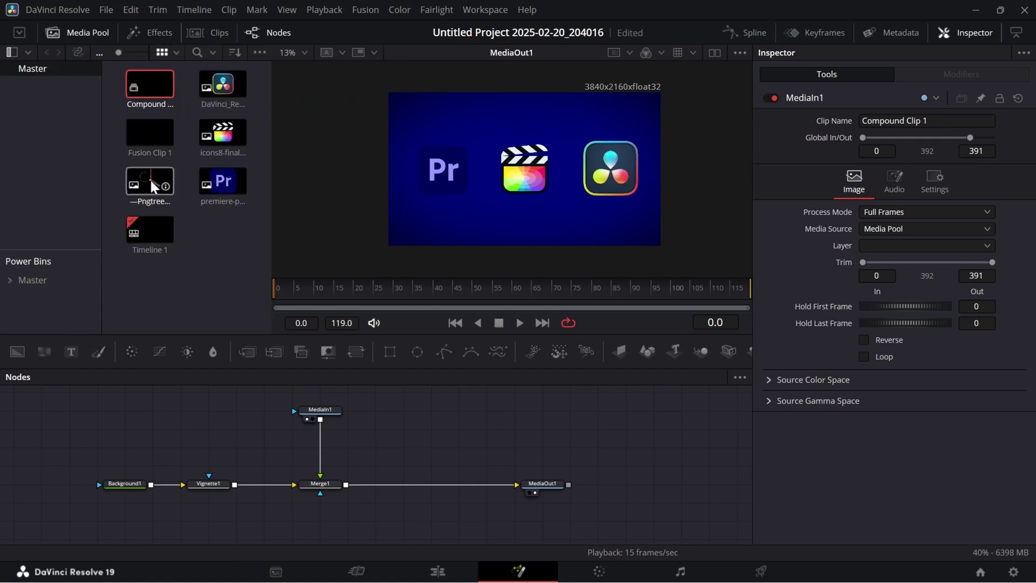
left_click_drag(154, 186, 322, 429)
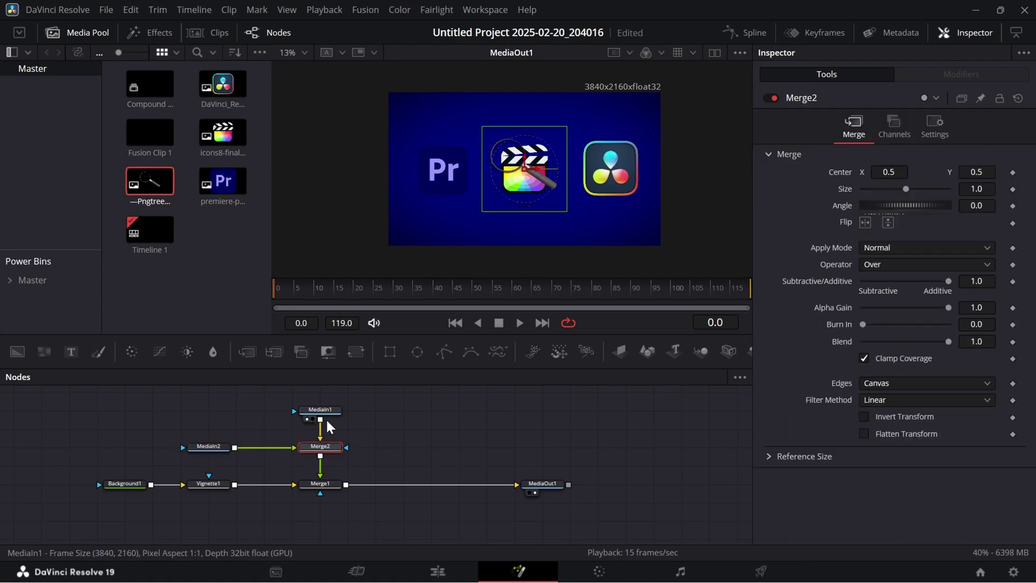
left_click(84, 34)
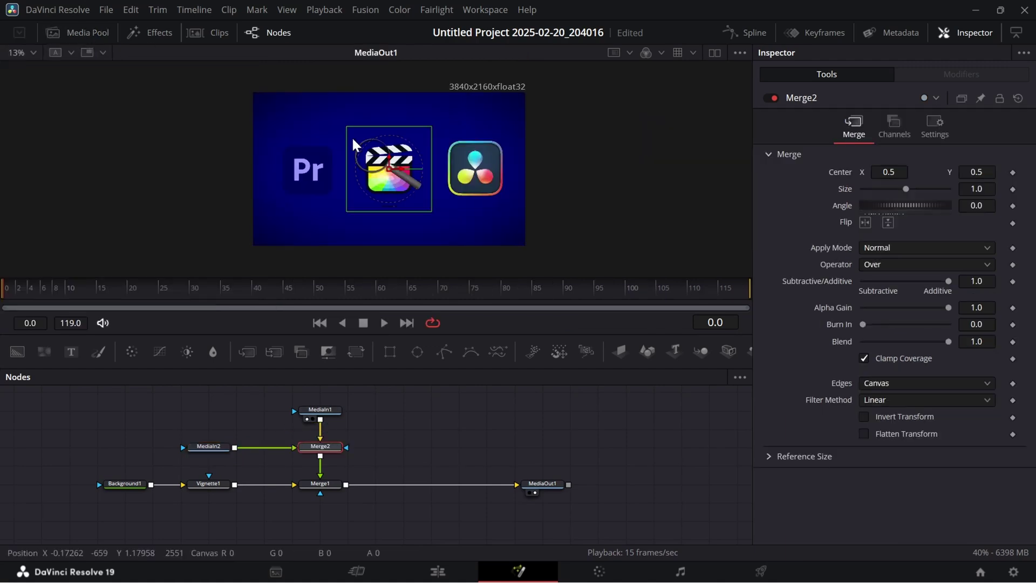
Step: Fit the composite in the viewer and add a Transform (Xf) node after the magnifying glass image
scroll(365, 194, "up", 1)
left_click(23, 52)
left_click(44, 76)
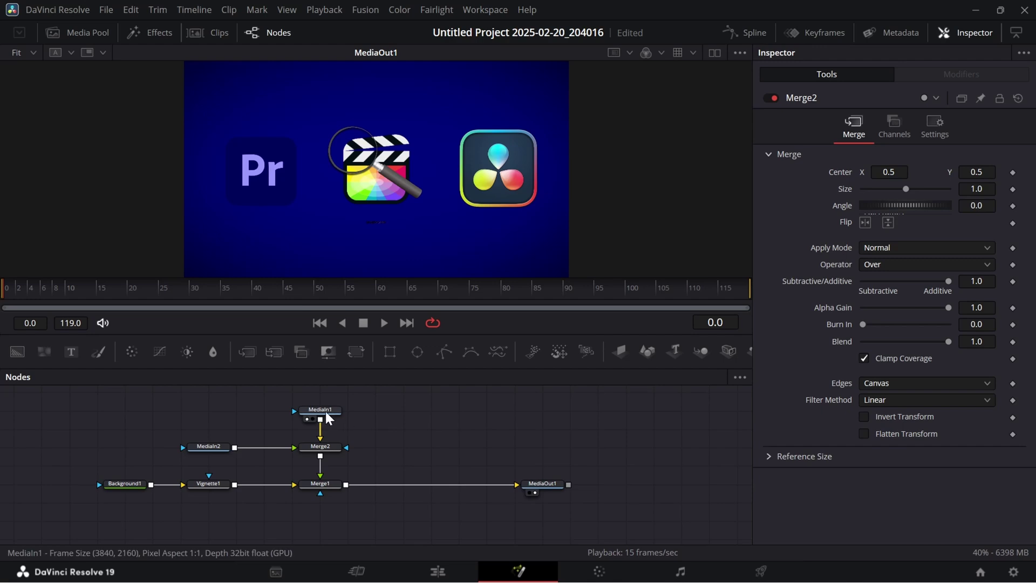
left_click(223, 451)
key("shift+space")
type("vigne")
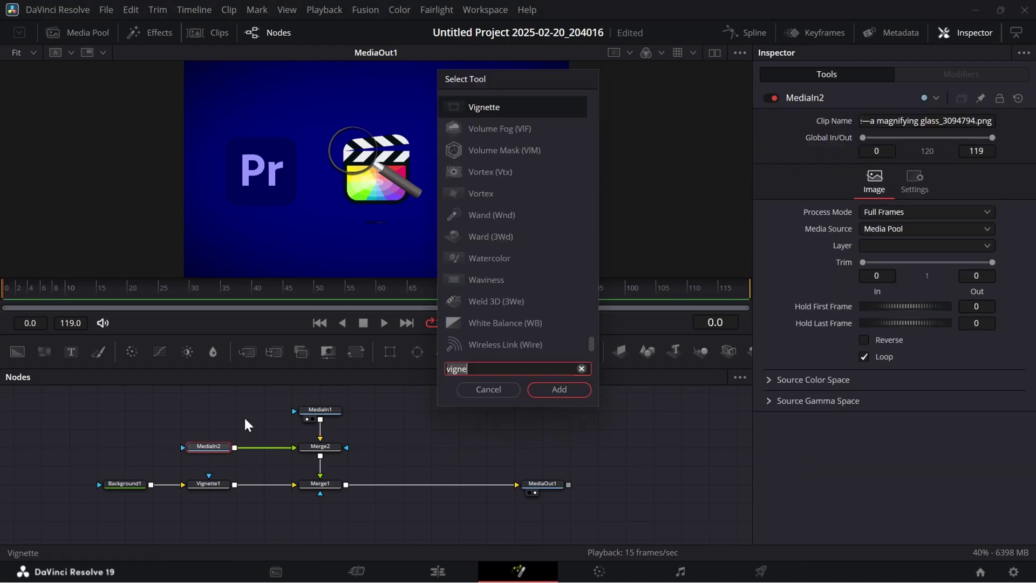
key("BackSpace")
key("BackSpace")
key("BackSpace")
key("BackSpace")
key("BackSpace")
type("trand")
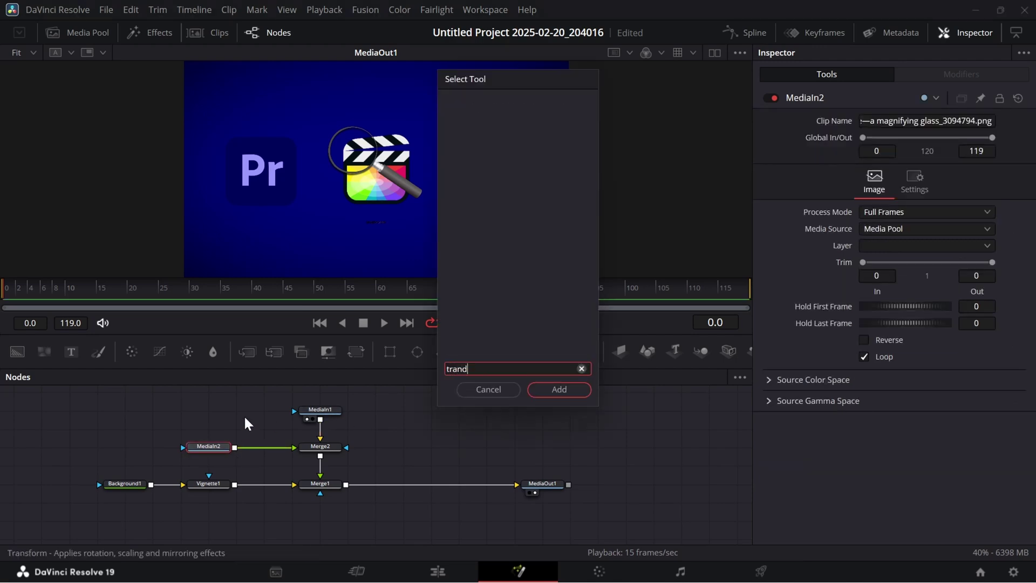
key("BackSpace")
type("sf")
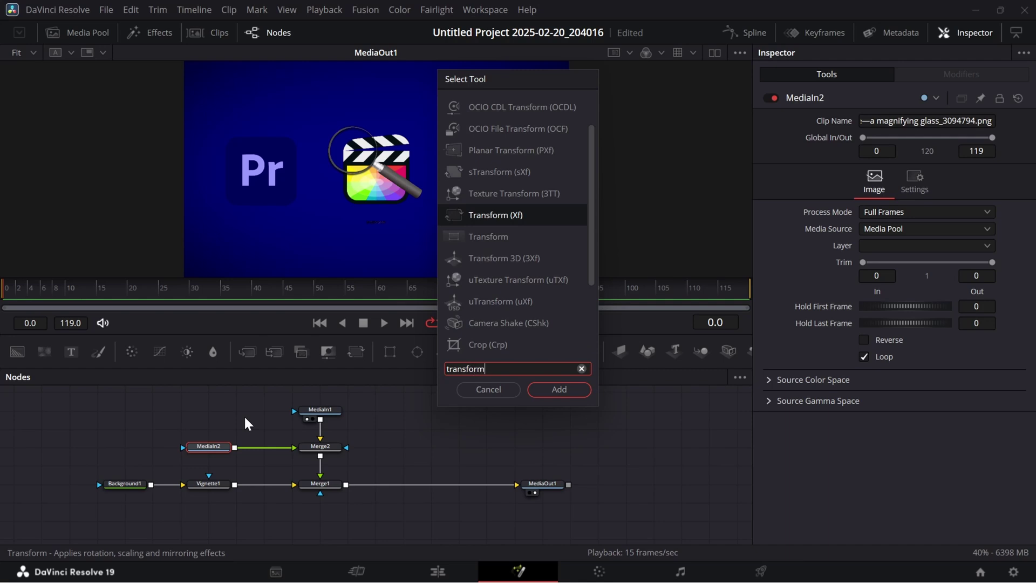
type("orm")
left_click(556, 390)
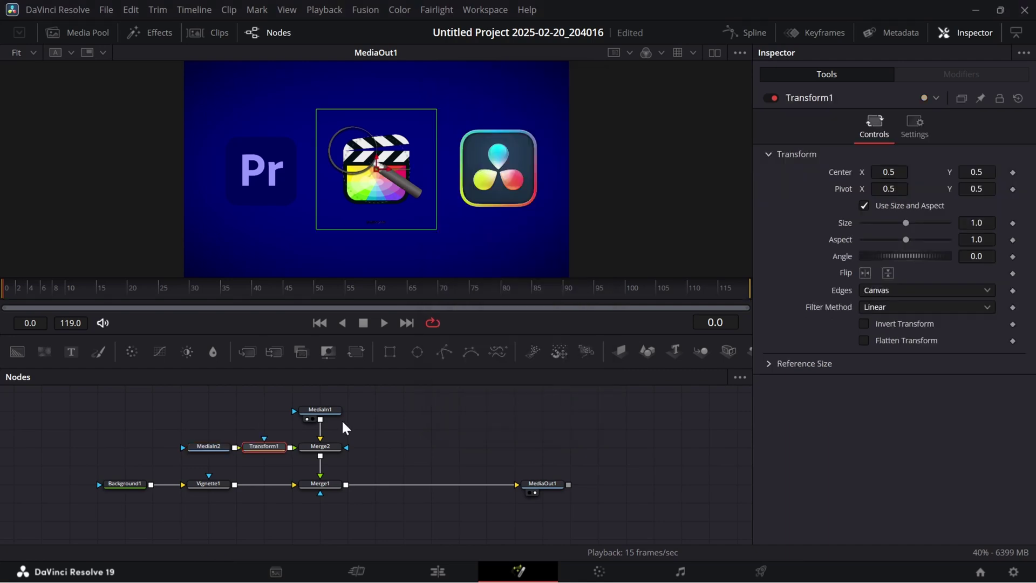
Step: Insert another Merge node between the compound clip and Merge2, and place MediaIn1 beside it, above MediaIn2
left_click_drag(322, 410, 322, 391)
left_click(247, 351)
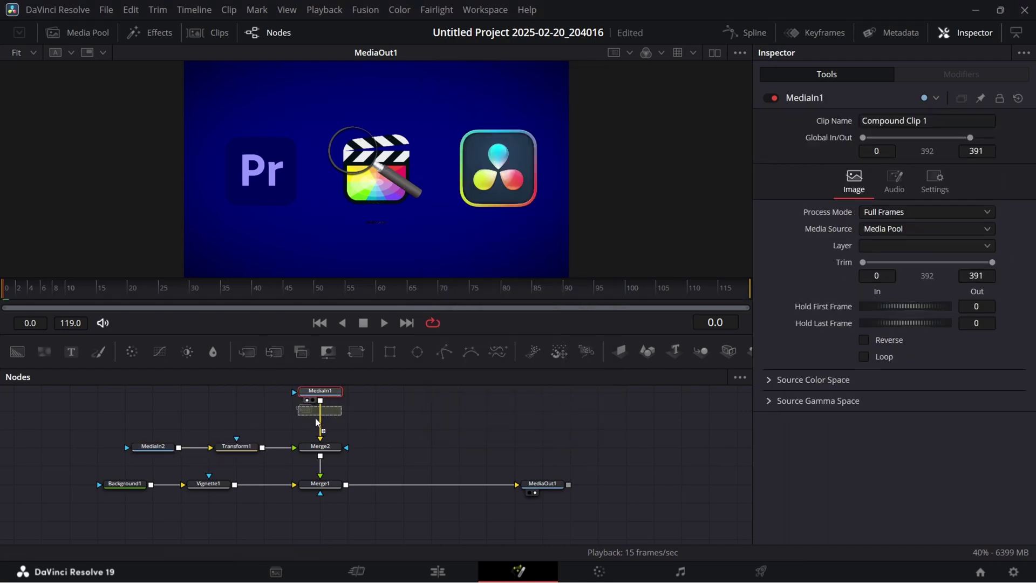
left_click_drag(320, 393, 153, 412)
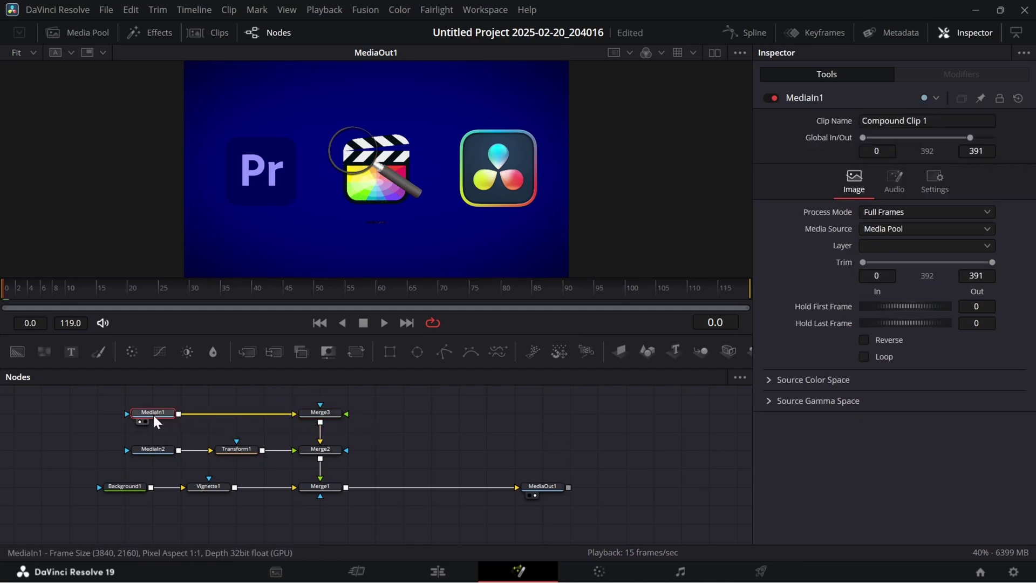
Step: Add a Transform between the compound clip and Merge3, align it above Transform1, and select the magnifying glass's Transform
key("shift+space")
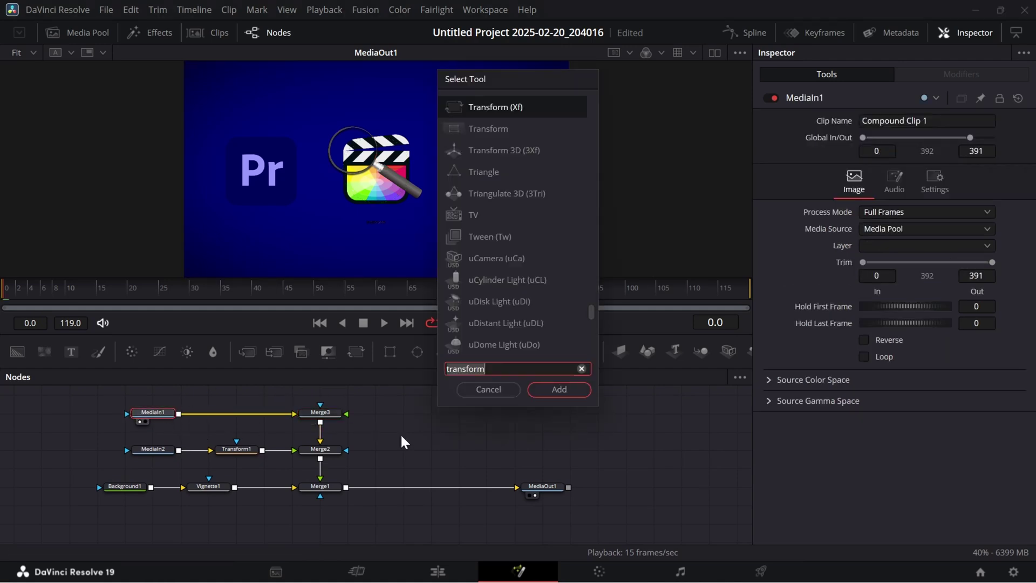
left_click(489, 389)
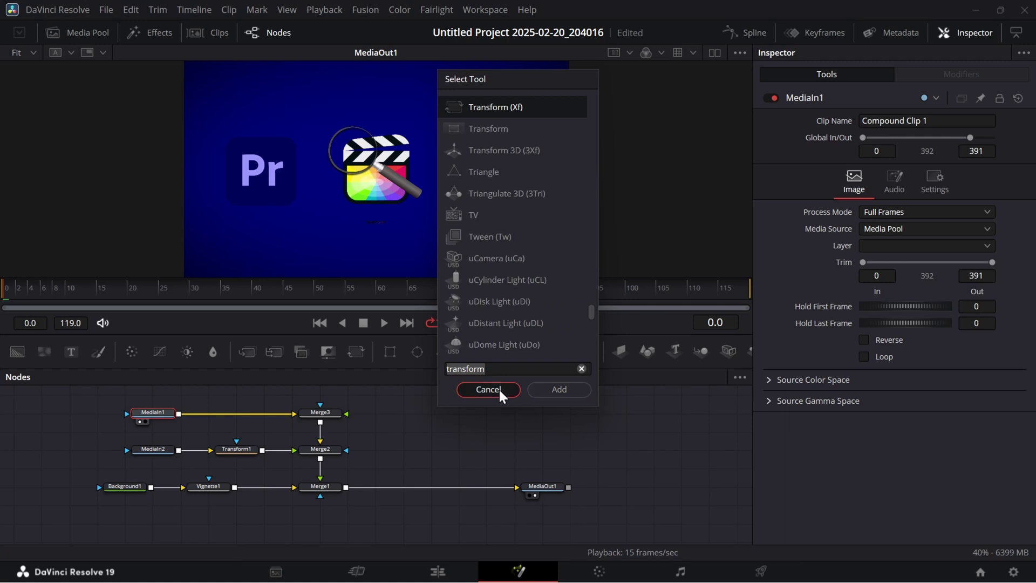
left_click(356, 360)
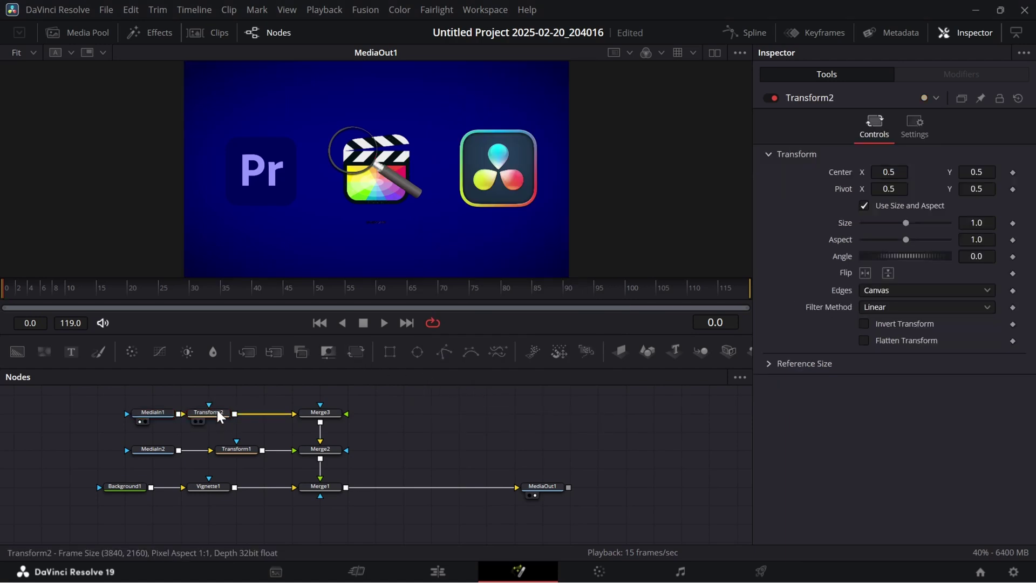
left_click_drag(216, 424, 241, 426)
left_click(237, 449)
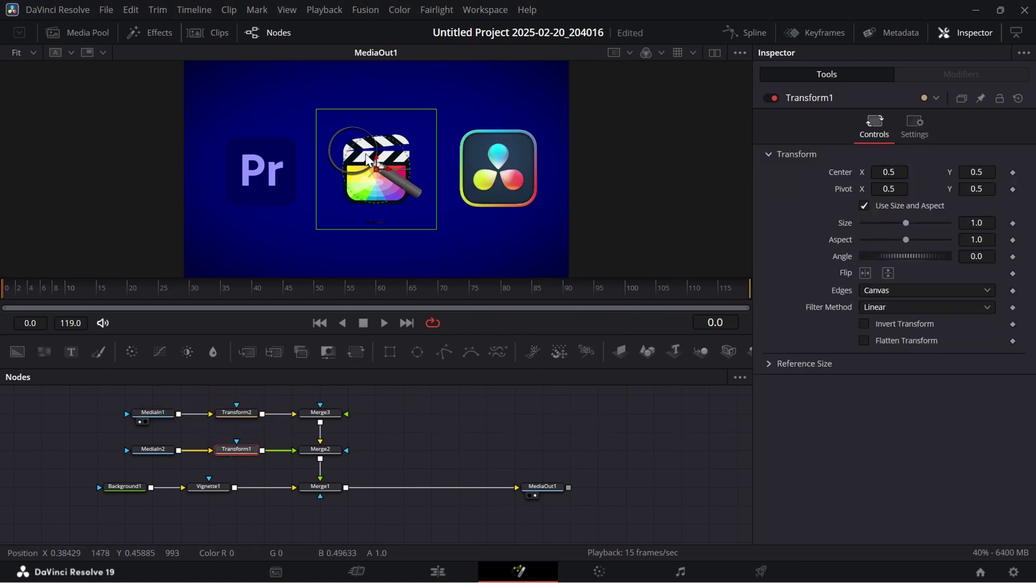
Step: Scale the magnifying glass to 2.59, rotate it to -18.3, and position its lens around the middle logo
left_click_drag(377, 170, 375, 184)
left_click_drag(906, 223, 923, 224)
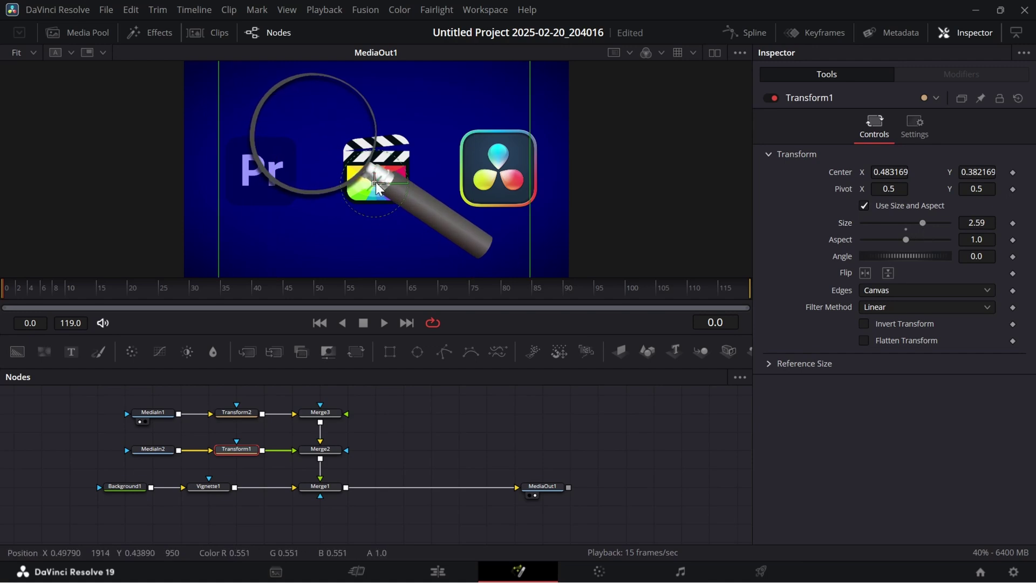
left_click_drag(375, 184, 435, 218)
mouse_move(910, 255)
left_mouse_down()
mouse_move(792, 237)
mouse_move(912, 258)
left_mouse_up()
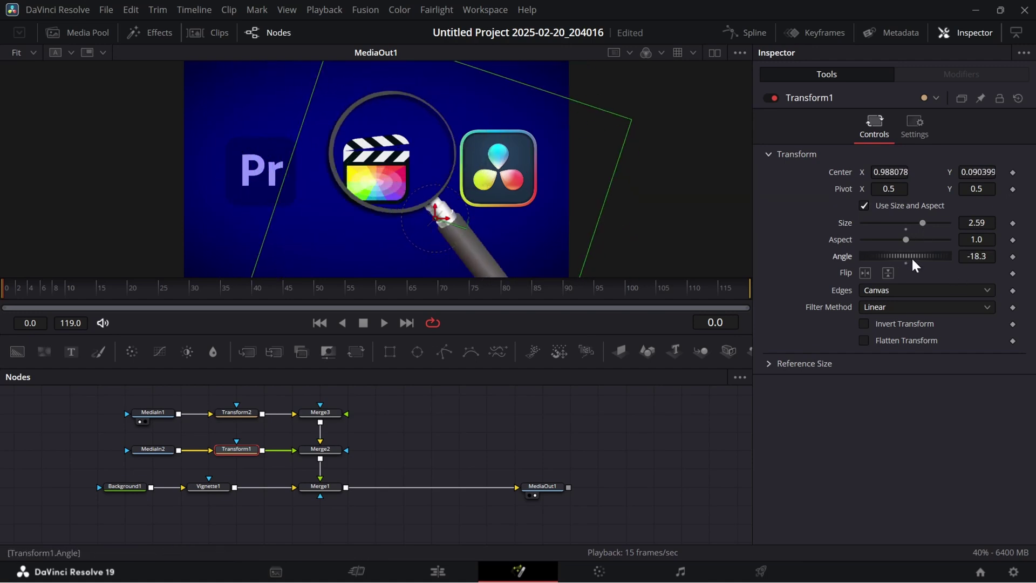
left_click_drag(435, 219, 419, 231)
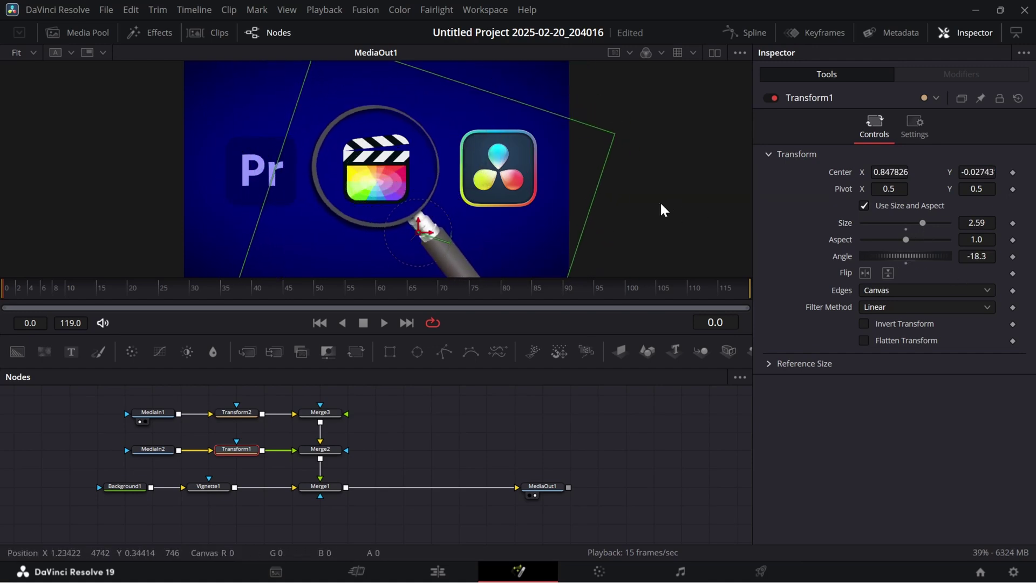
left_click(418, 455)
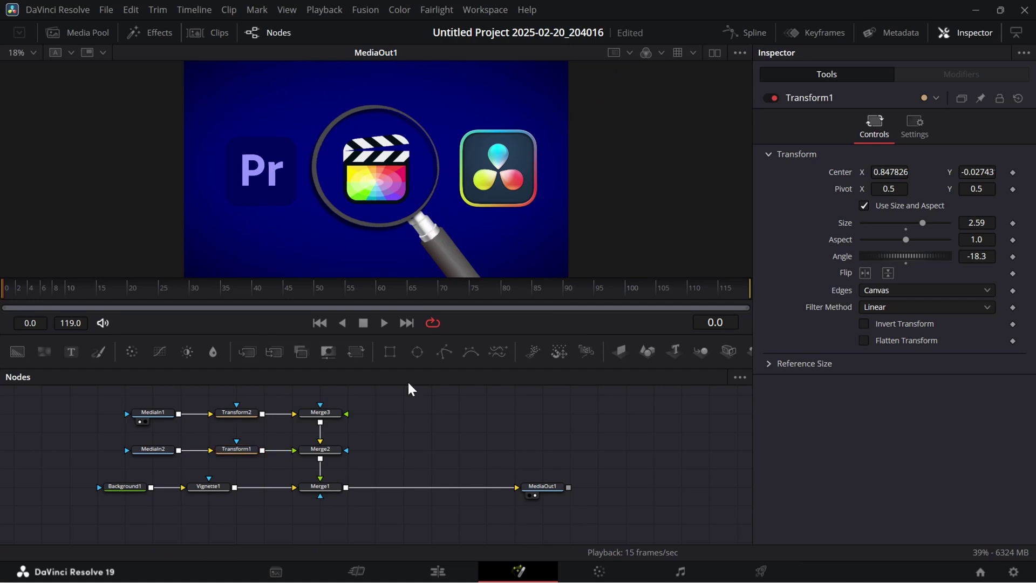
Step: Reduce the logo row's size to 0.91 in Transform2
left_click(153, 413)
left_click(237, 412)
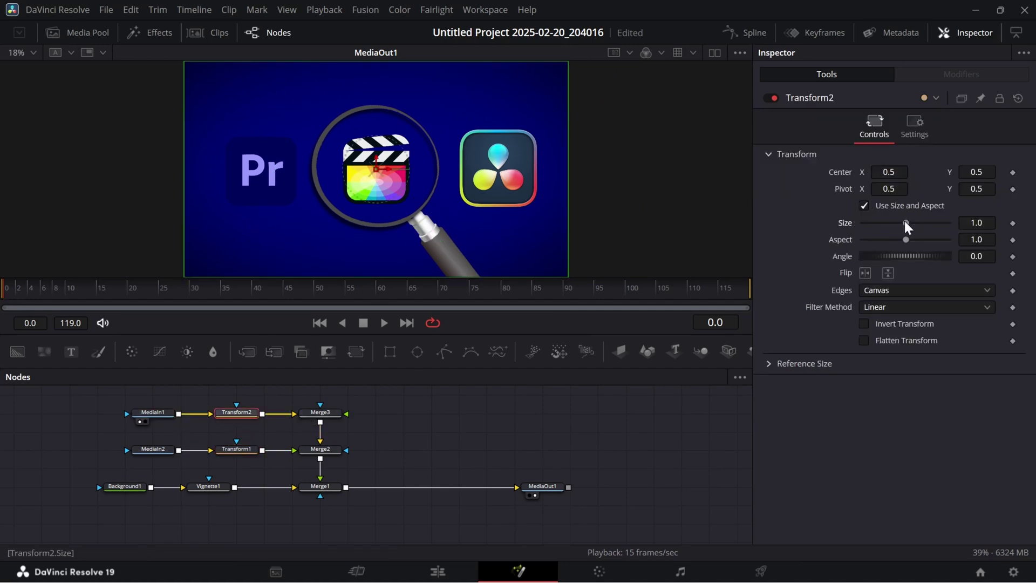
left_click_drag(906, 225, 902, 225)
left_click(435, 423)
Step: Attach a Polygon mask to MediaIn1 and trace a closed shape along the magnifying glass's ring
scroll(421, 432, "up", 3)
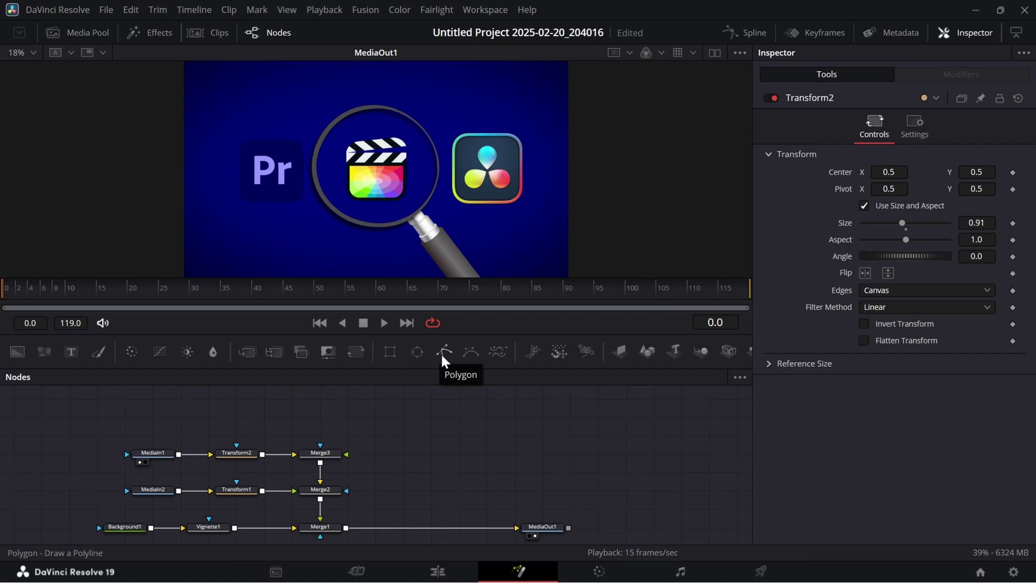
left_click_drag(335, 380, 153, 456)
left_click(330, 125)
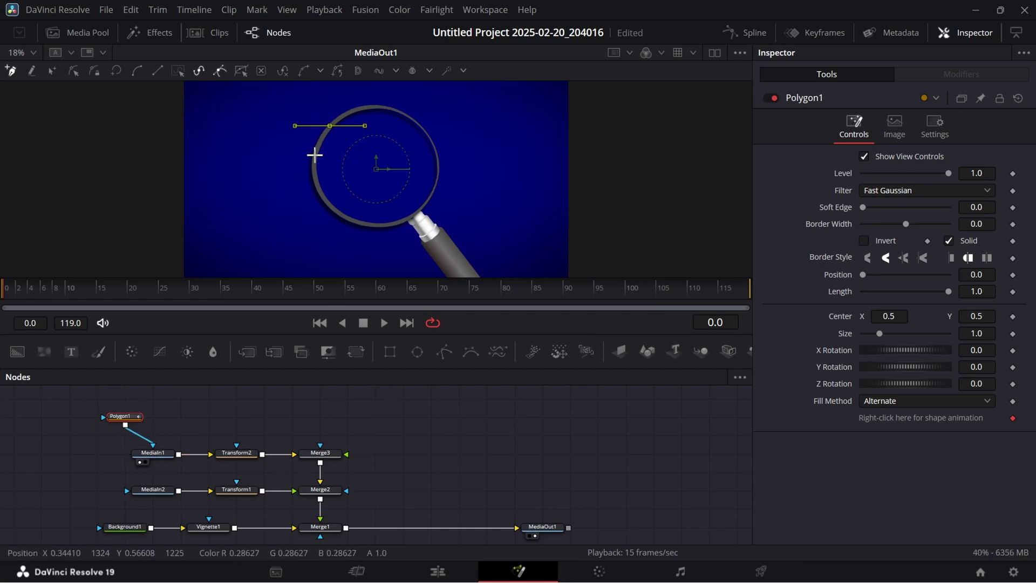
left_click(324, 201)
left_click(347, 217)
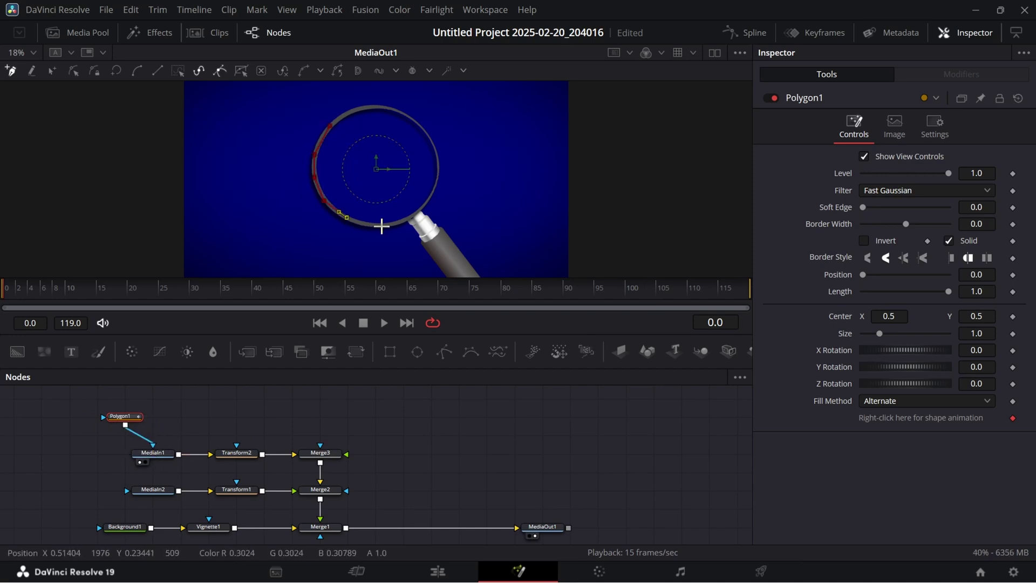
left_click(414, 213)
left_click(428, 197)
scroll(437, 180, "up", 2)
left_click(436, 168)
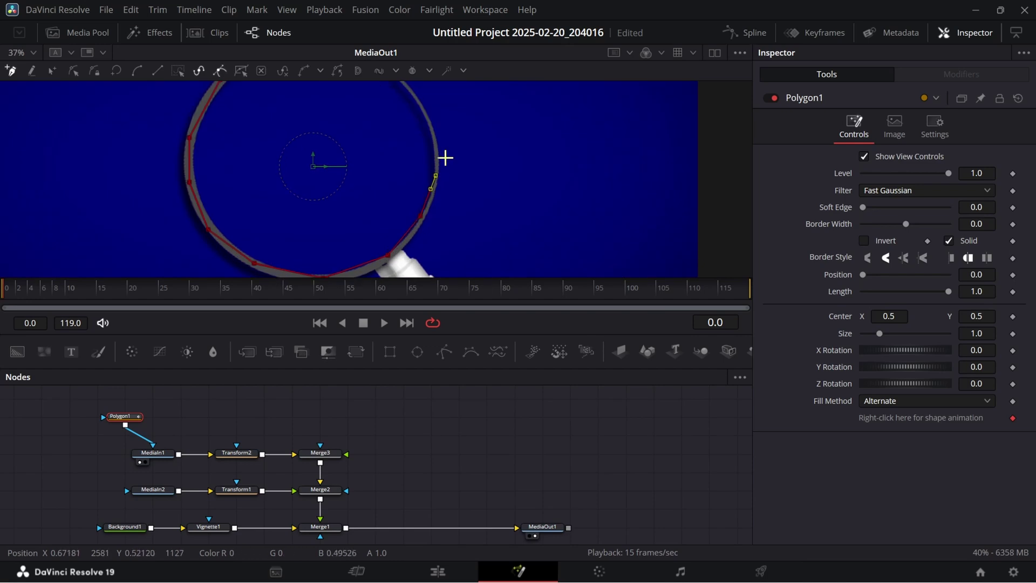
left_click_drag(445, 160, 442, 233)
left_click(416, 167)
left_click(295, 115)
left_click(217, 145)
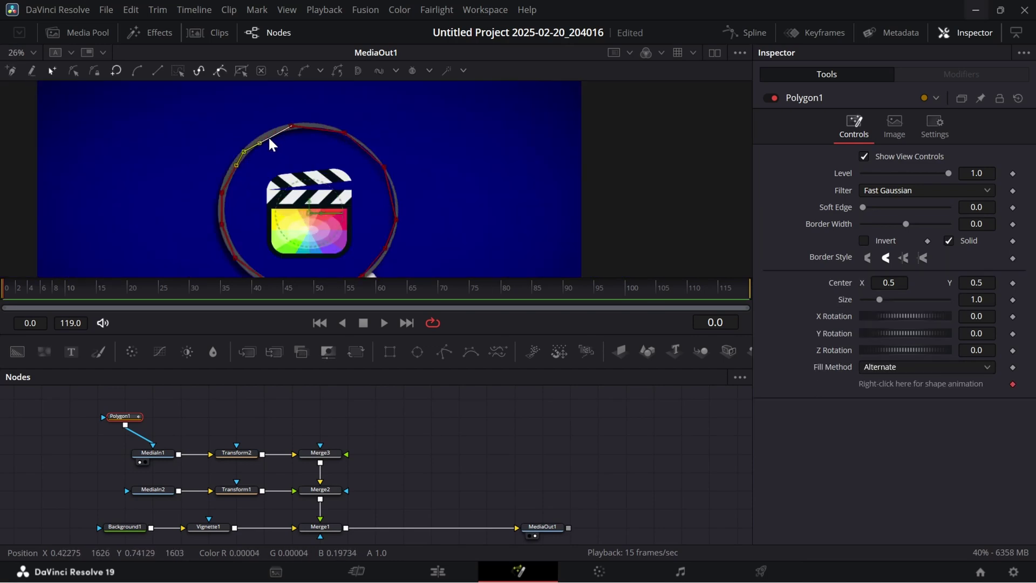
Step: Refine the polygon mask by adding and moving points so its outline follows the magnifying glass's ring
left_click(376, 132)
left_click_drag(394, 148, 418, 154)
left_click(335, 123)
left_click_drag(284, 142, 276, 132)
scroll(439, 172, "down", 1)
left_click_drag(443, 199, 456, 223)
scroll(457, 216, "down", 3)
left_click_drag(449, 126, 436, 125)
scroll(456, 178, "up", 2)
left_click(450, 185)
scroll(450, 187, "down", 1)
left_click_drag(434, 199, 435, 204)
left_click(419, 226)
left_click_drag(401, 237, 400, 244)
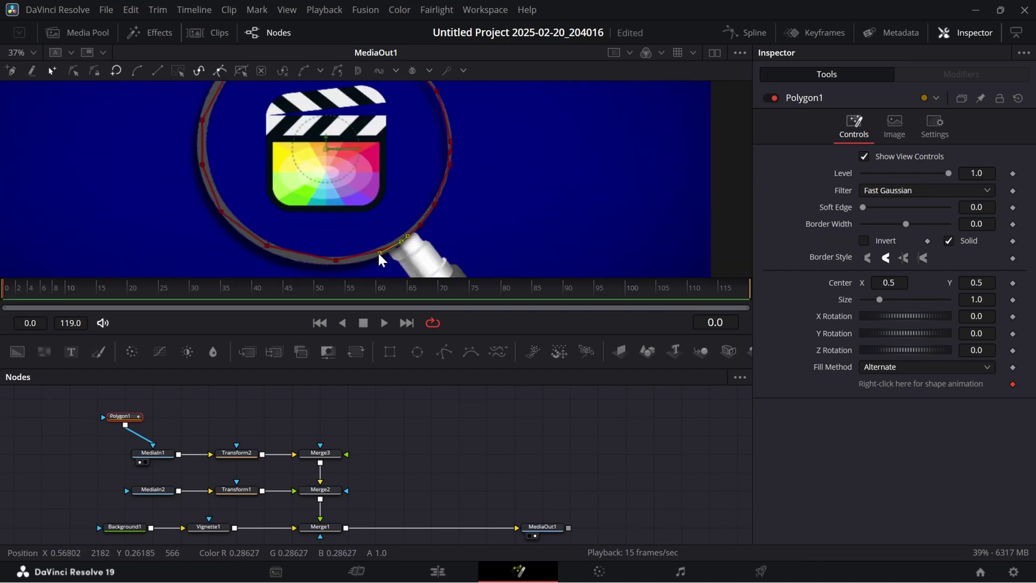
left_click_drag(335, 261, 335, 264)
left_click_drag(222, 211, 224, 212)
scroll(291, 200, "up", 1)
scroll(323, 194, "down", 3)
scroll(331, 199, "down", 1)
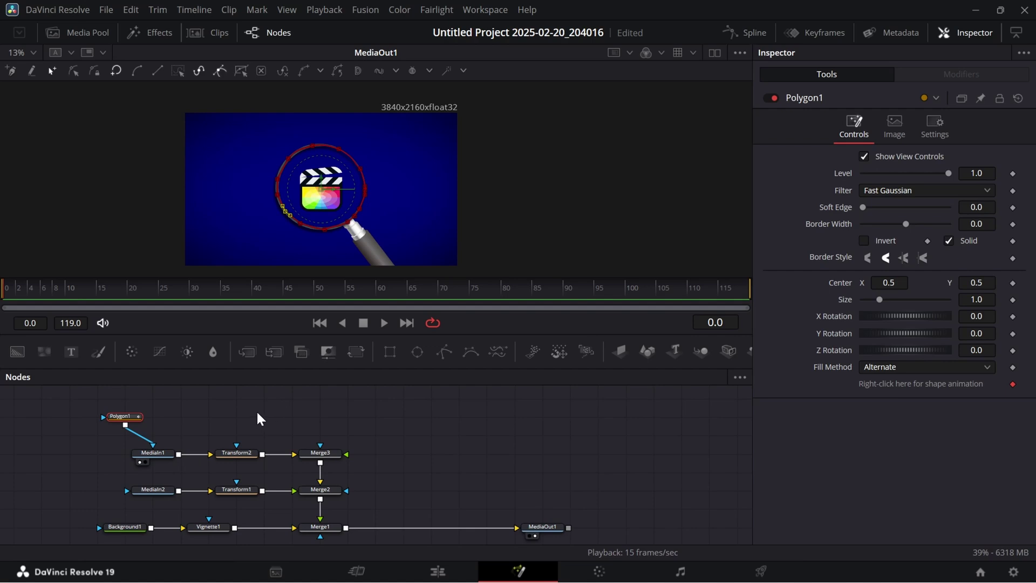
Step: Try moving the polygon mask away from the middle logo toward the left edge of the composition
left_click(224, 426)
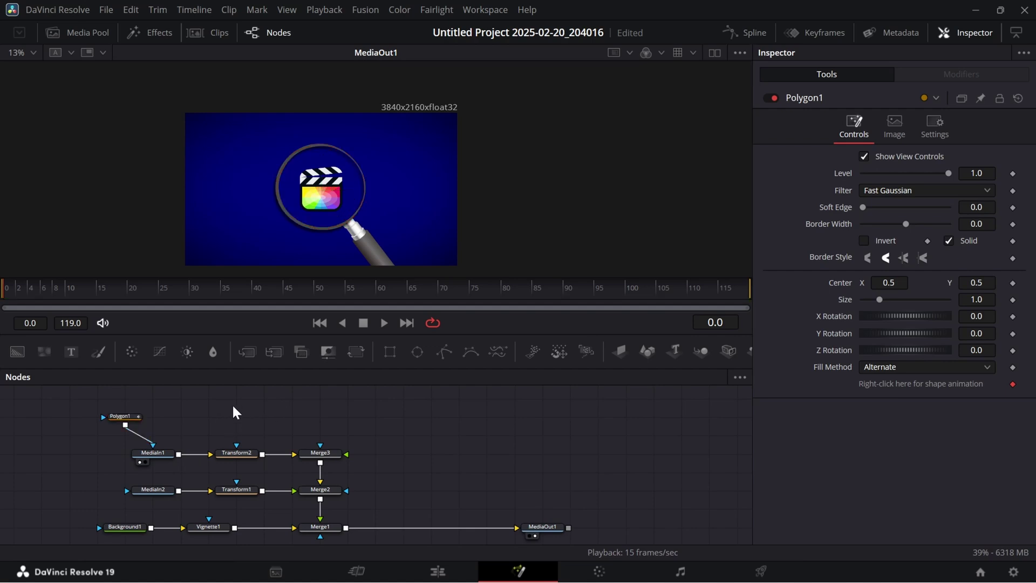
left_click(123, 417)
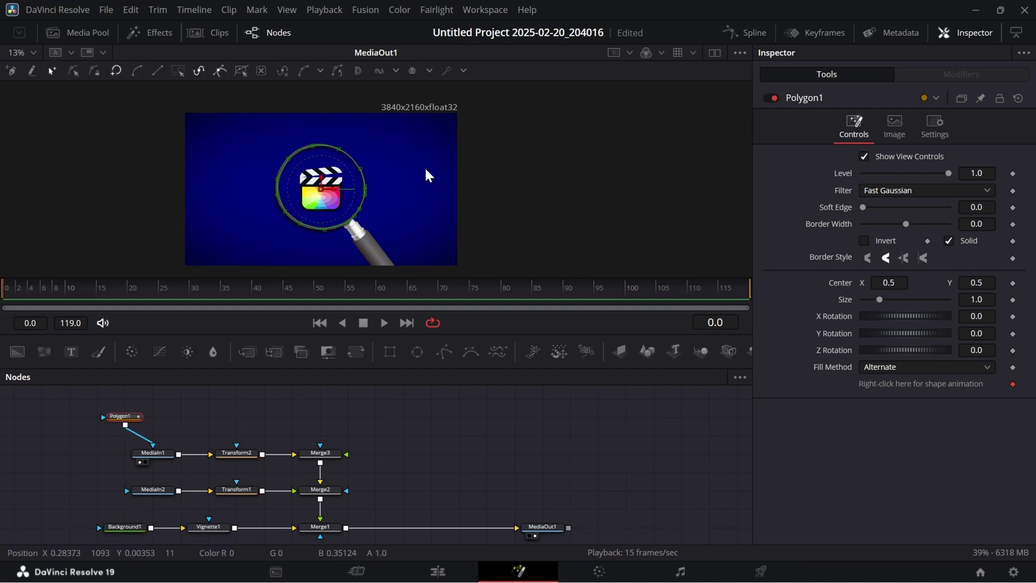
left_click_drag(322, 196, 240, 200)
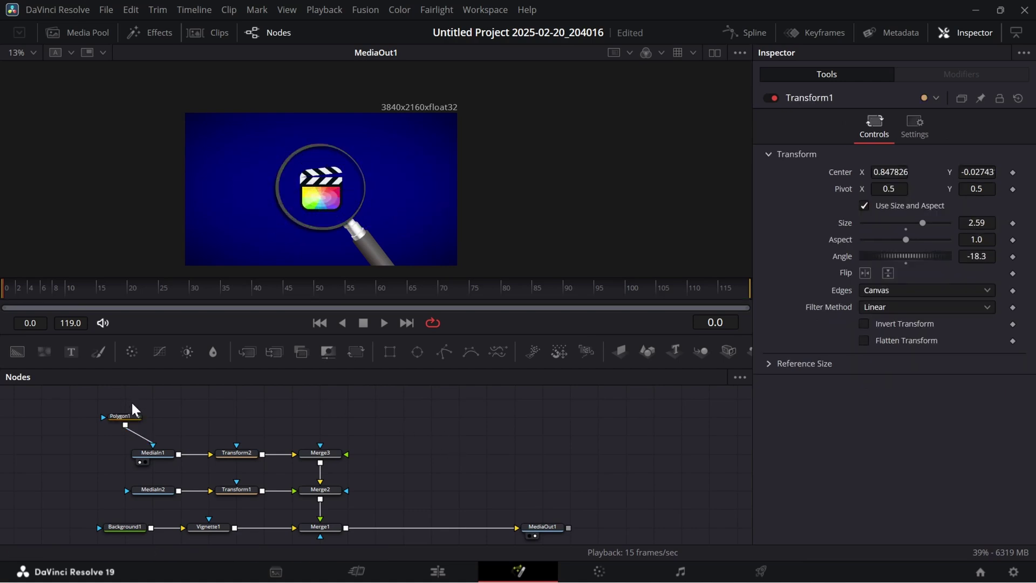
Step: Align the Polygon1 node directly above MediaIn1 and pin its controls in the Inspector
left_click_drag(132, 419, 160, 419)
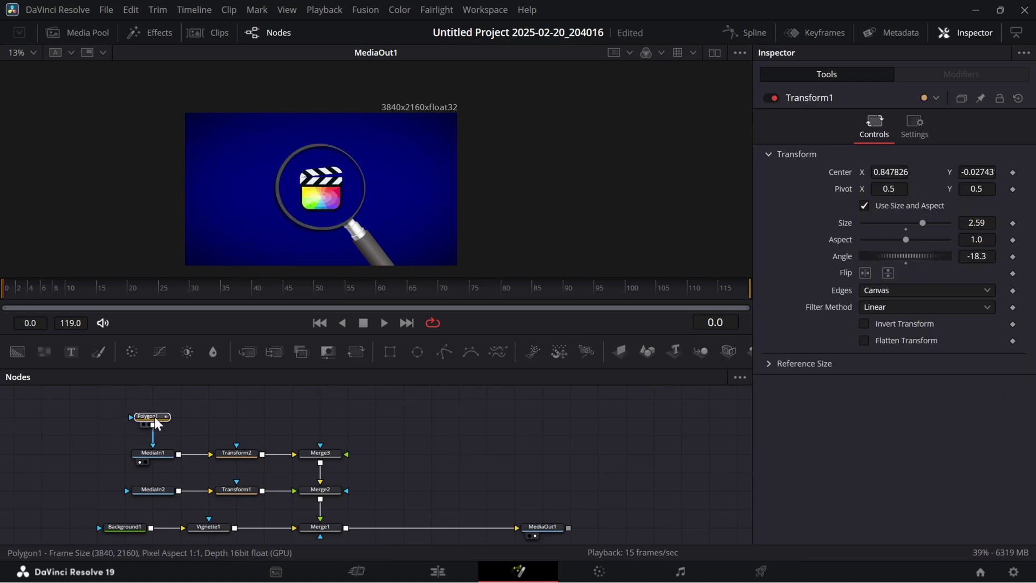
left_click(333, 495)
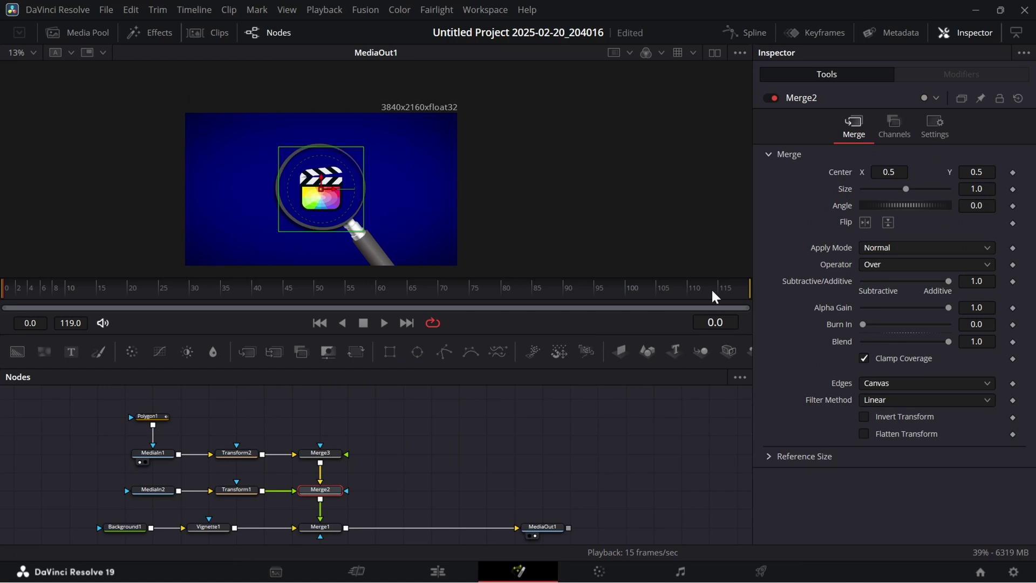
left_click(158, 417)
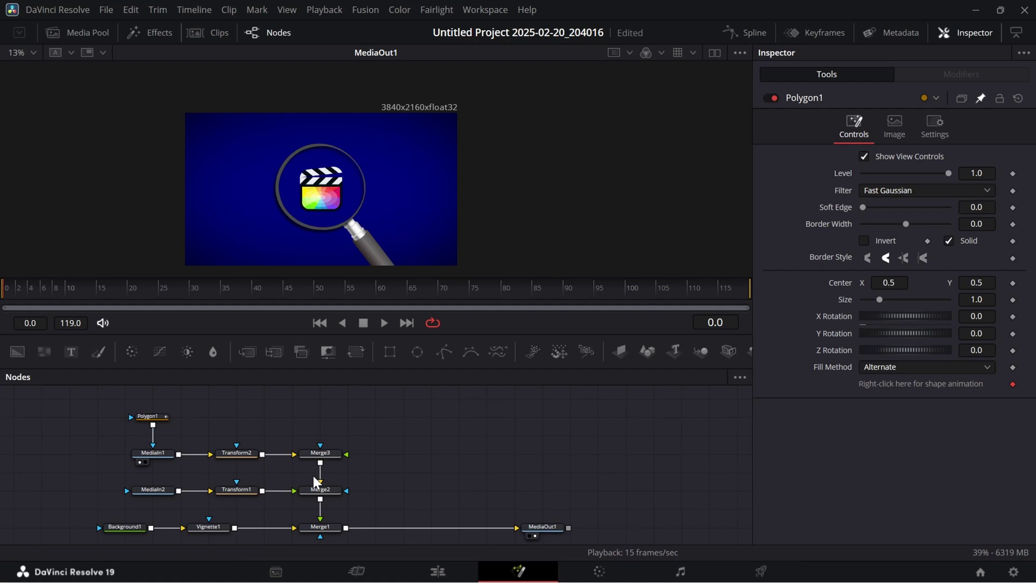
Step: Give Merge2's Center an expression that links it to Polygon1.Center
left_click(319, 489)
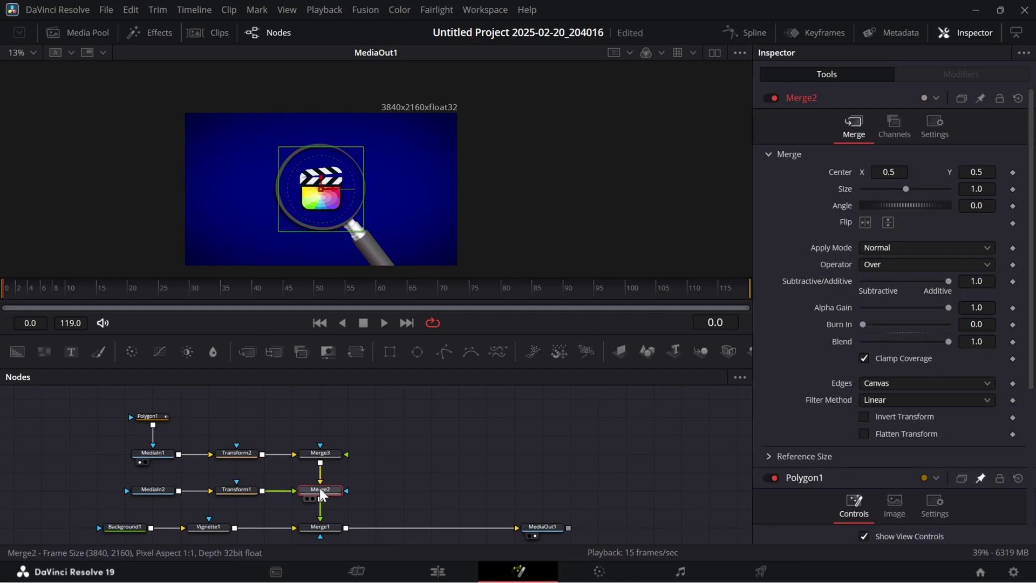
right_click(848, 179)
left_click(870, 332)
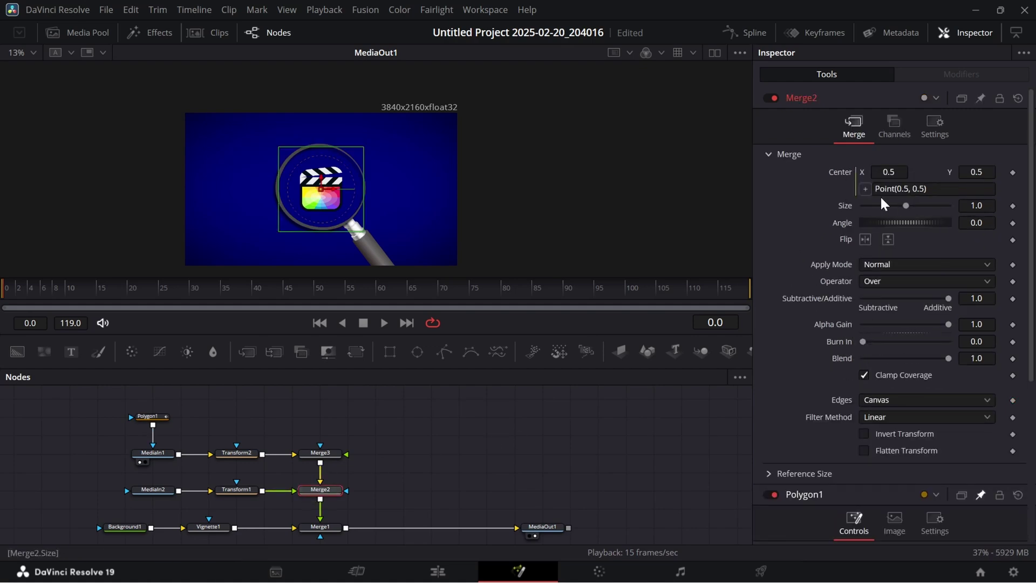
scroll(864, 302, "down", 5)
left_click_drag(858, 284, 847, 434)
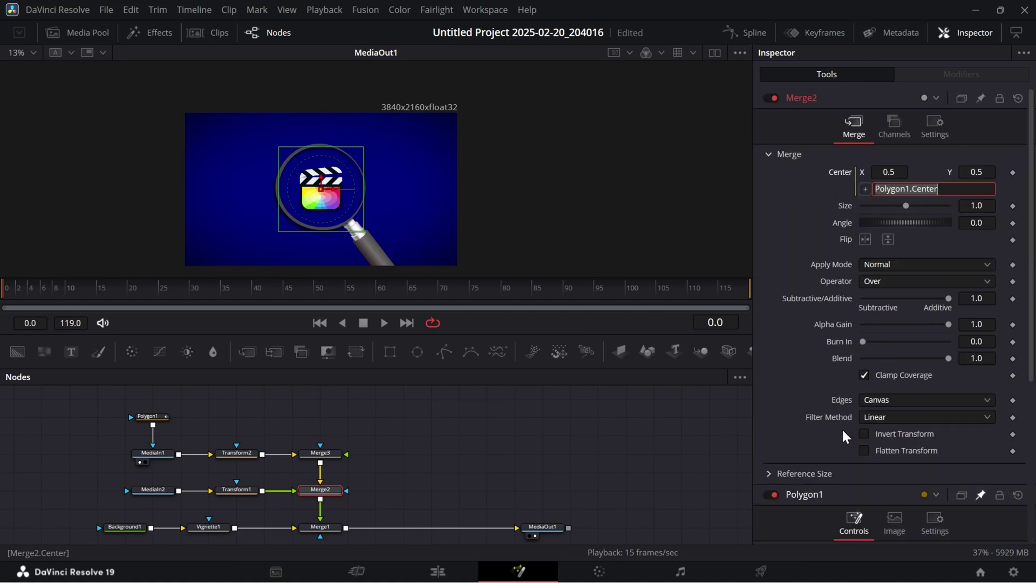
left_click(811, 195)
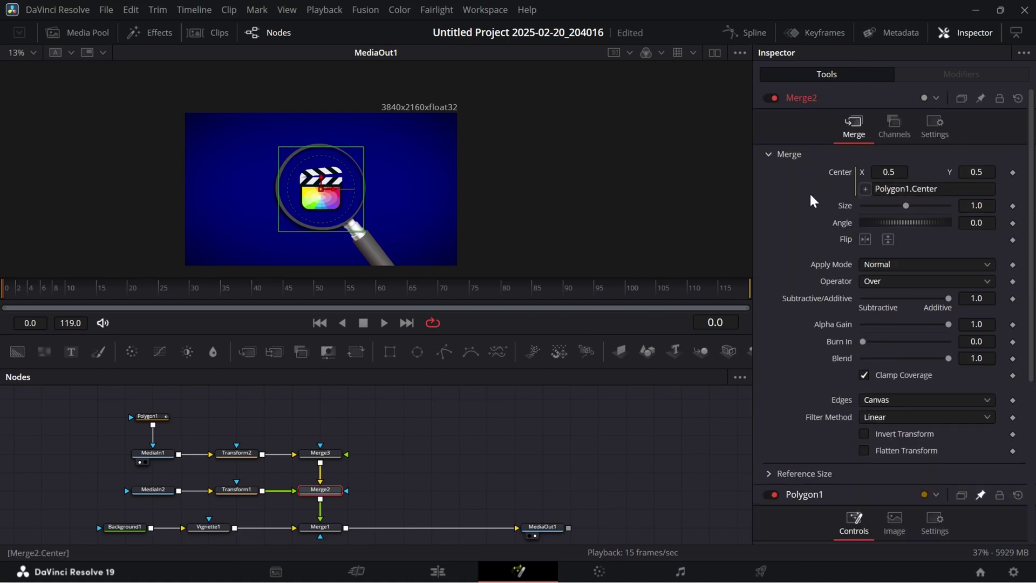
Step: Test the linked movement by shifting Polygon1's Center X to 0.627 and 0.814, and reset the center to its default
left_click(154, 422)
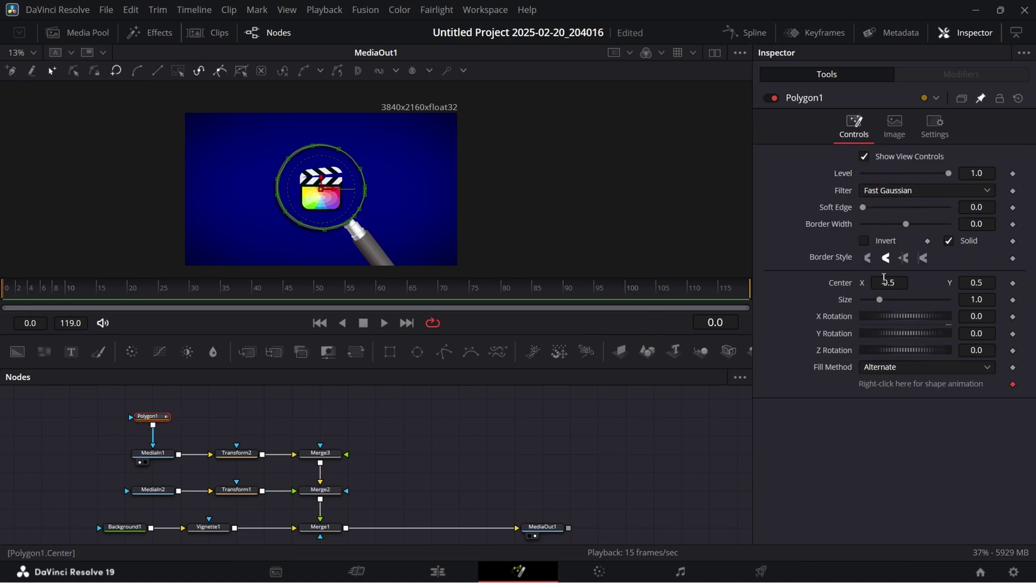
left_click_drag(886, 285, 955, 285)
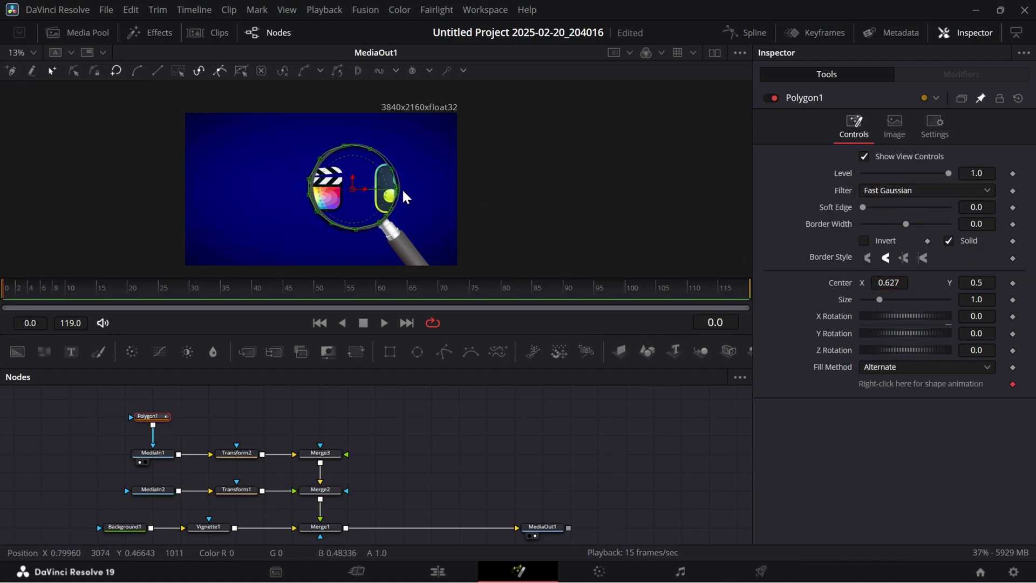
scroll(402, 188, "up", 1)
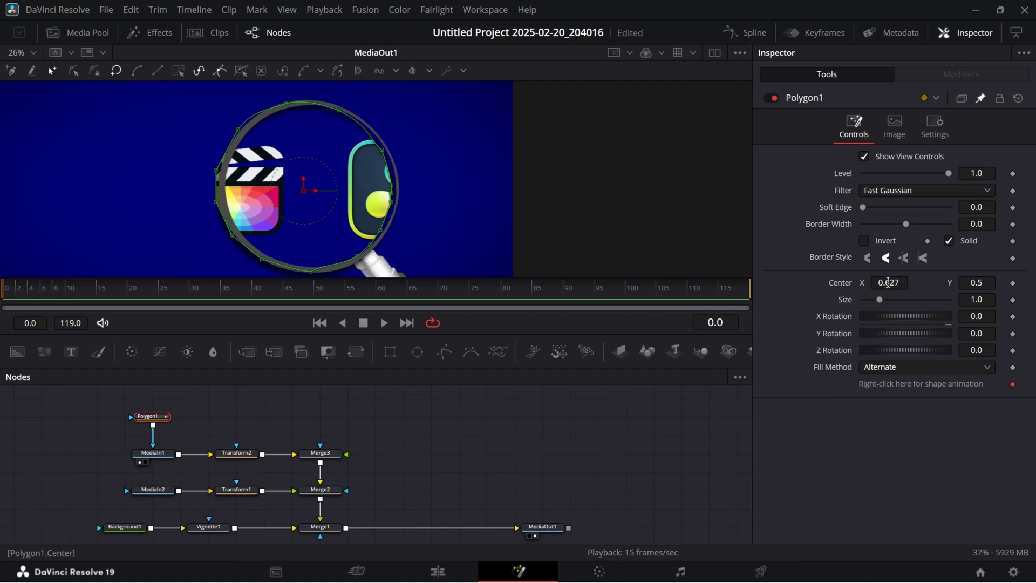
left_click_drag(888, 282, 989, 282)
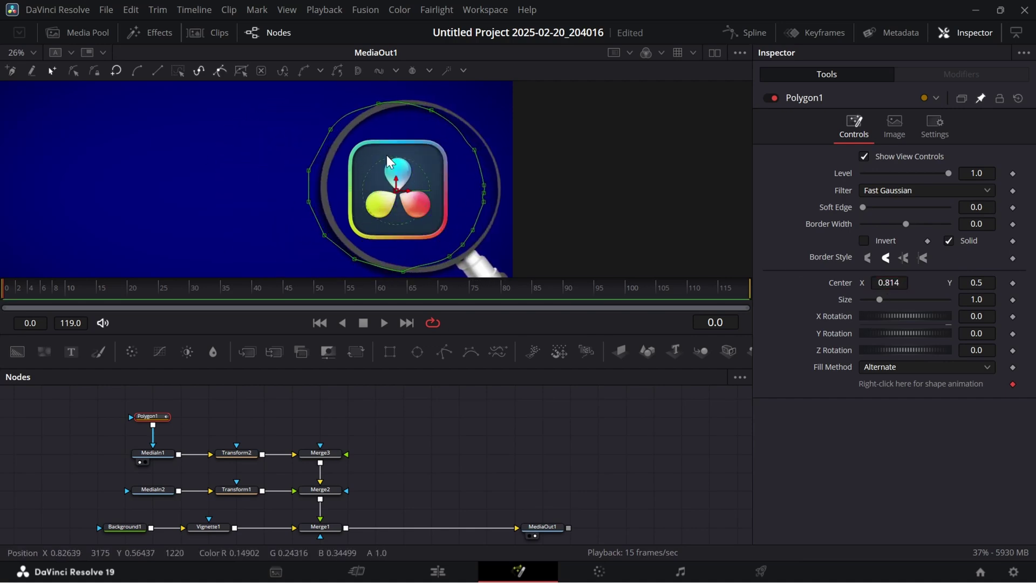
double_click(845, 284)
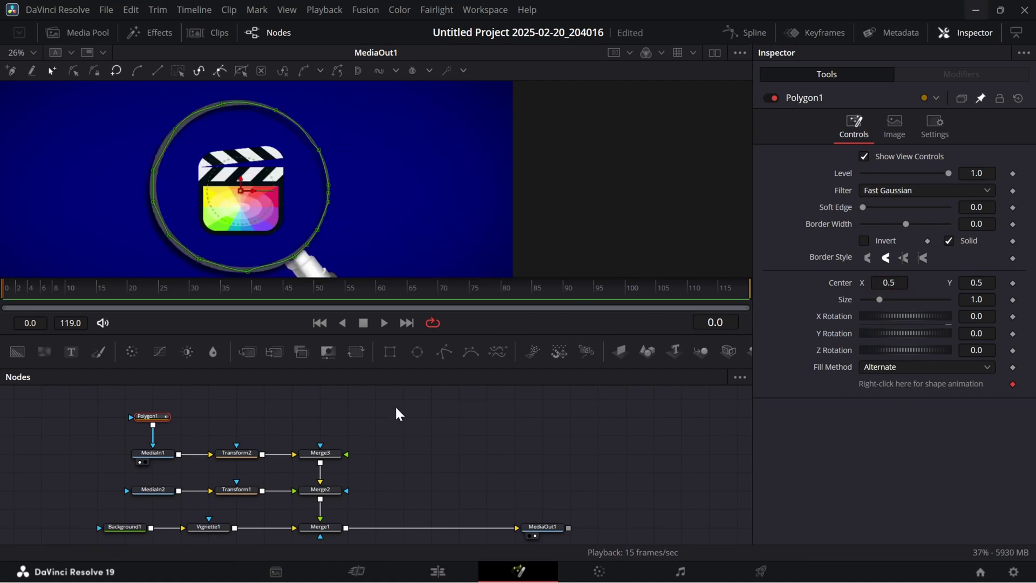
Step: Give Transform2's Pivot an expression linked to Polygon1's Center
scroll(322, 194, "down", 1)
left_click_drag(425, 211, 510, 215)
scroll(479, 213, "up", 1)
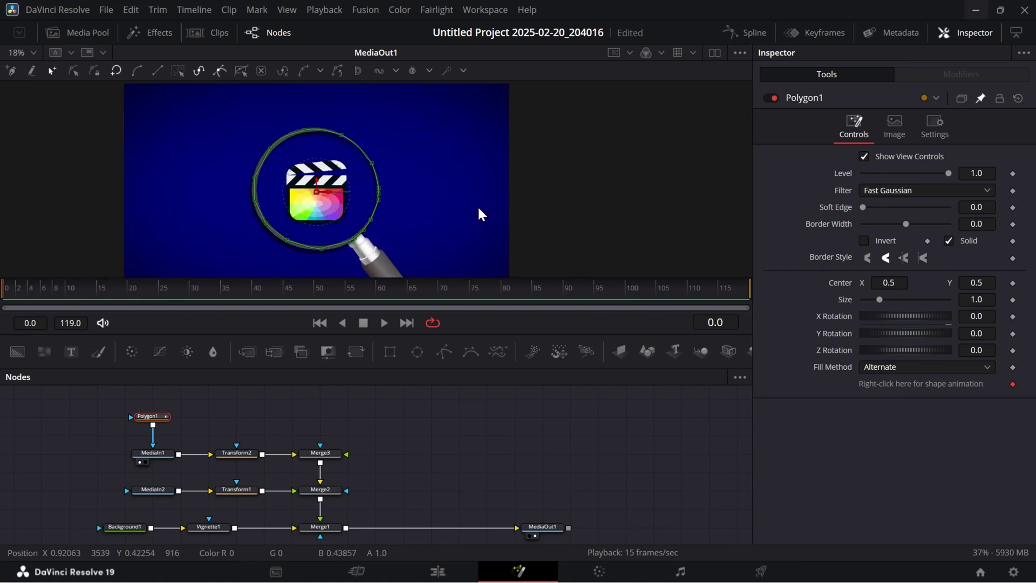
scroll(463, 210, "down", 1)
left_click(237, 453)
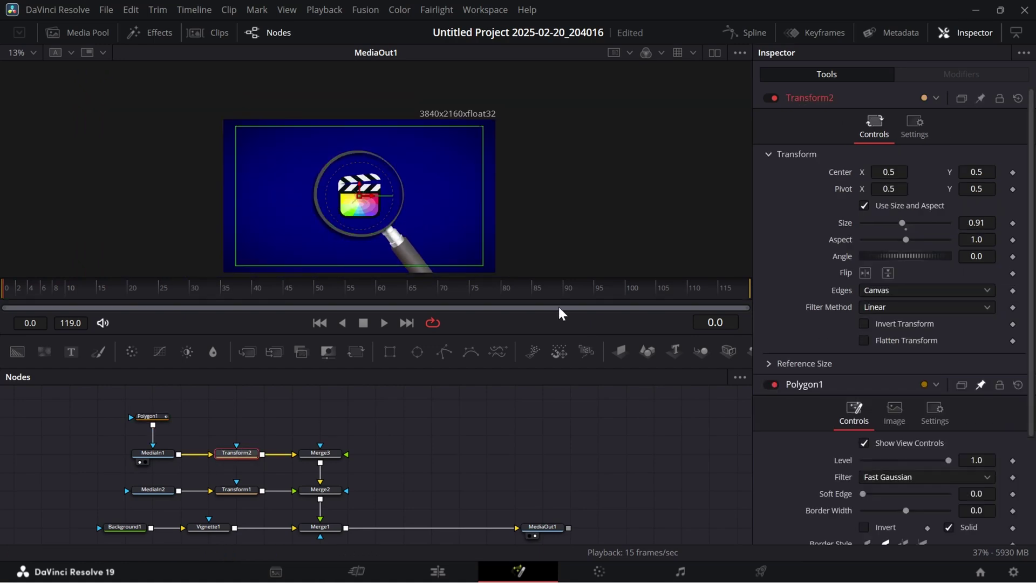
right_click(847, 193)
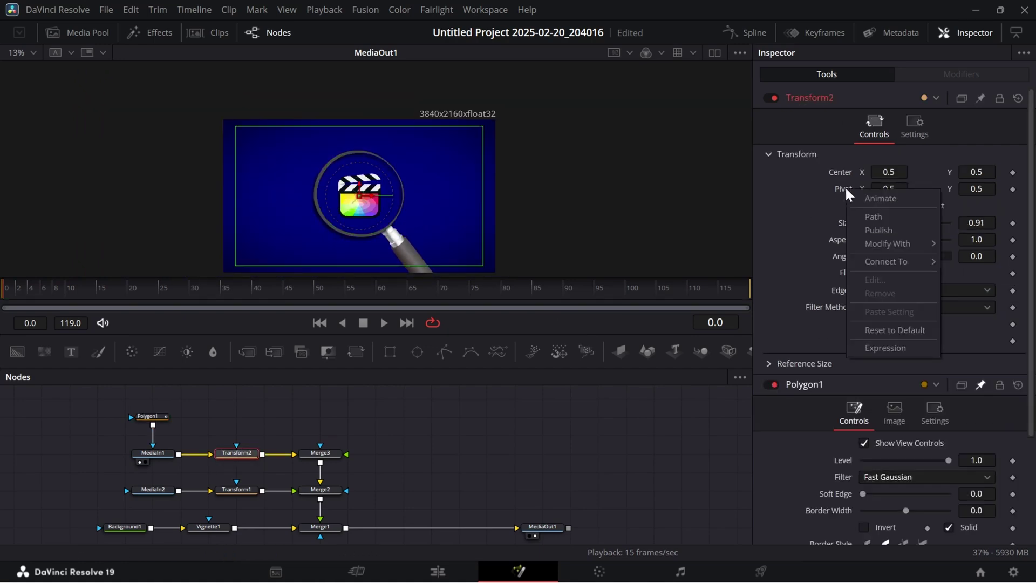
left_click(886, 348)
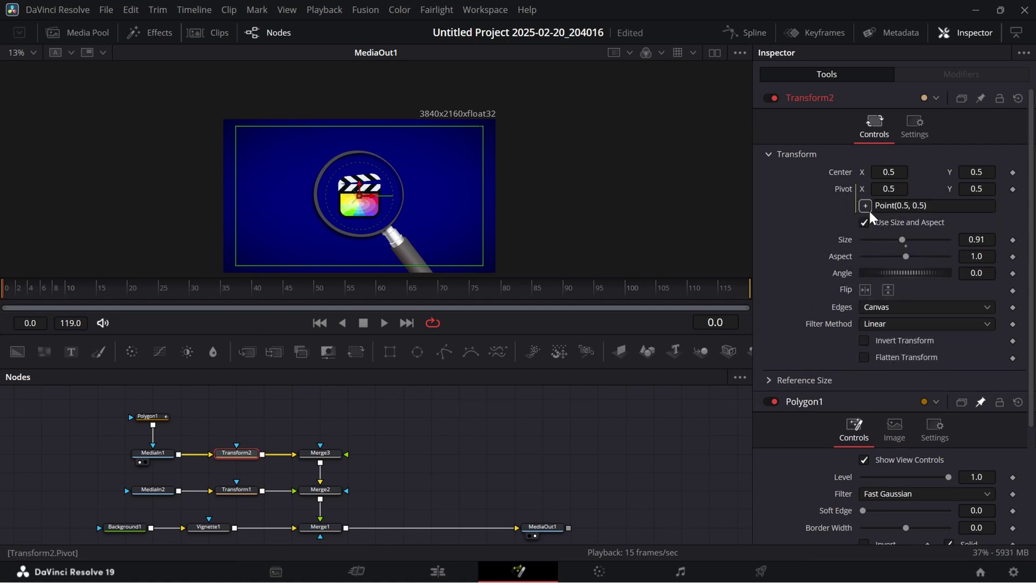
left_click_drag(866, 206, 885, 430)
Step: Move Polygon1's center to about X 0.61, Y 0.48 so the lens sits between the middle and right-hand logos
left_click(146, 417)
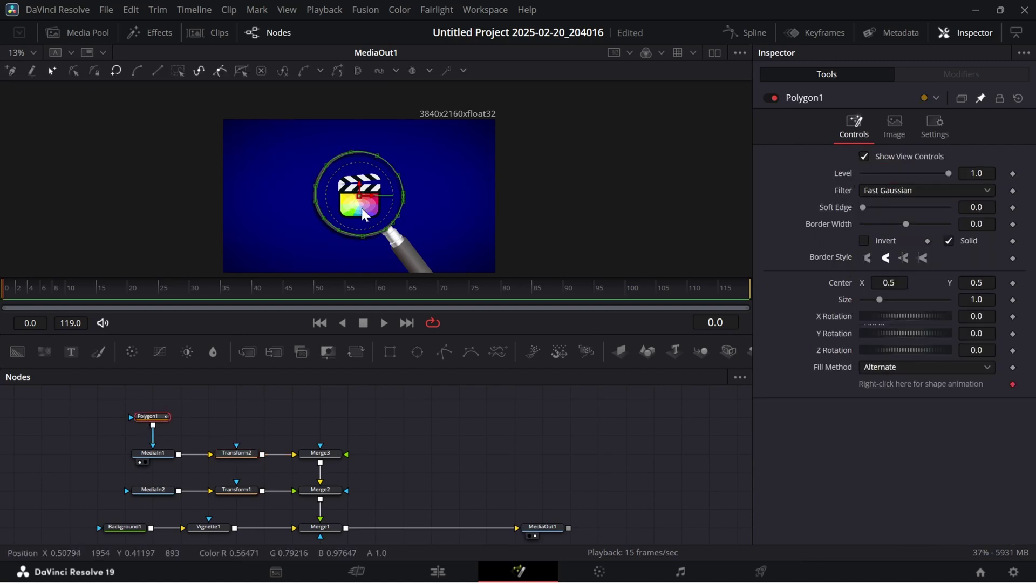
left_click_drag(360, 204, 513, 204)
scroll(268, 194, "up", 2)
scroll(513, 204, "down", 2)
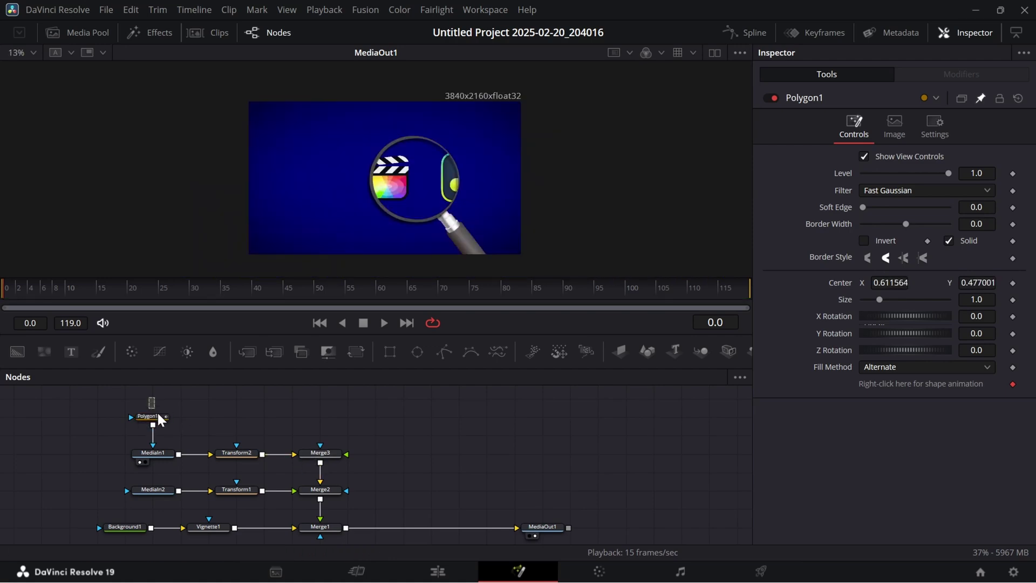
Step: Shift the Polygon1, MediaIn1, Transform2 and Merge3 nodes upward and insert a Dent node between Merge3 and Merge2
left_click_drag(161, 420, 319, 441)
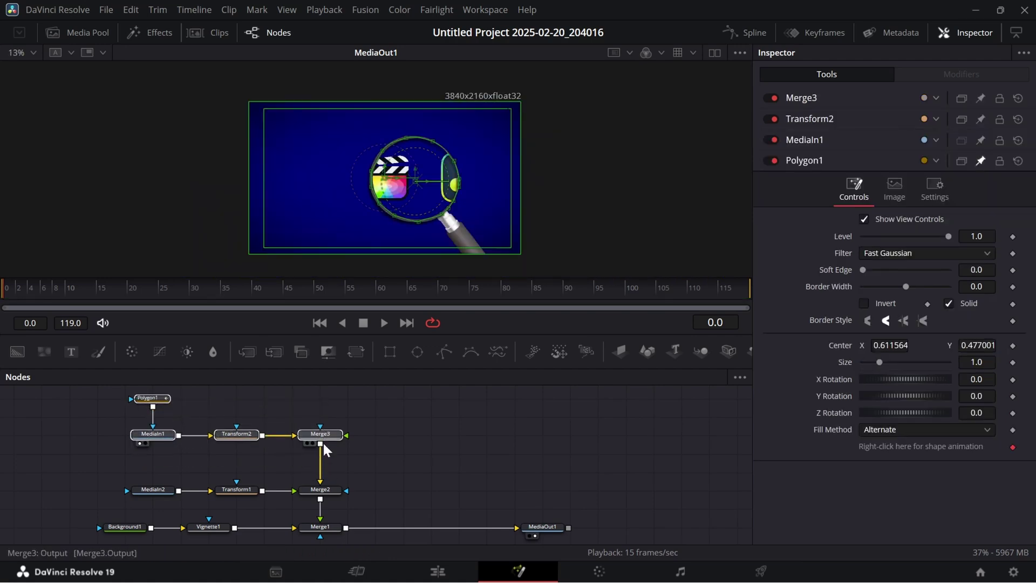
left_click(369, 444)
key("shift+space")
type("transform")
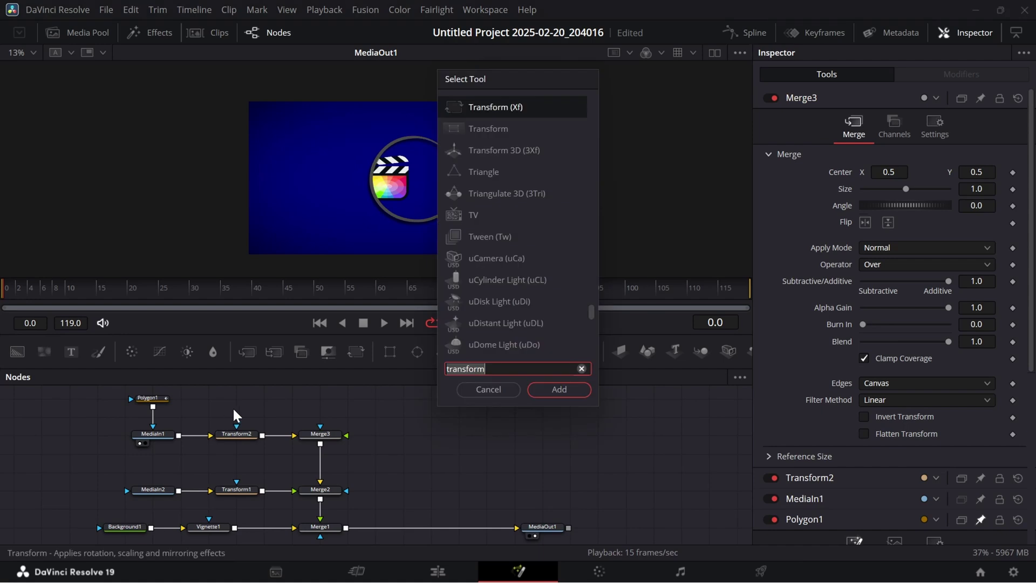
key("BackSpace")
type("nt")
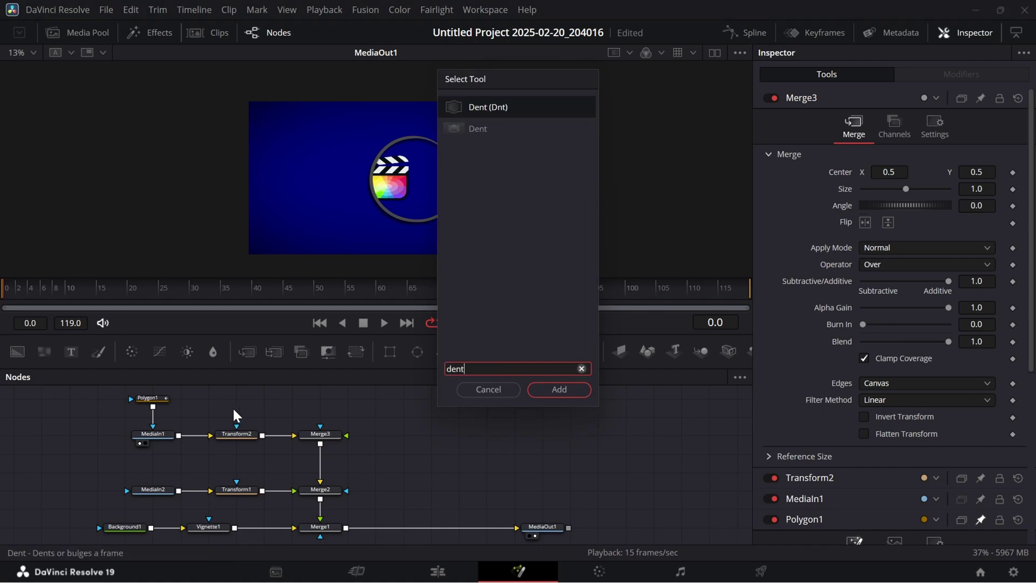
key("Return")
left_click_drag(440, 448, 327, 465)
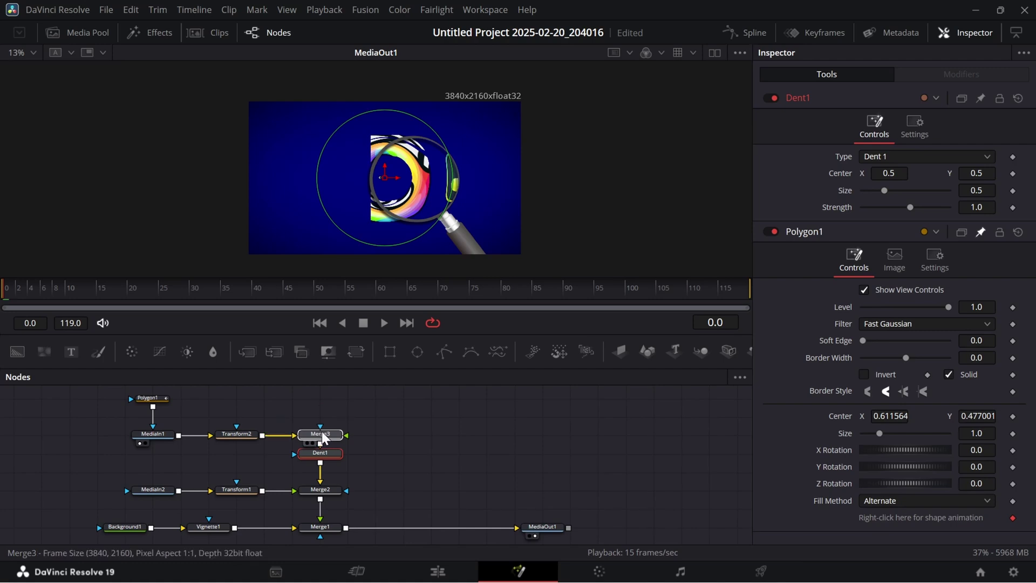
Step: Set Dent1's size to 0.3 and move its center to about X 0.61, Y 0.48, inside the lens
left_click(322, 435)
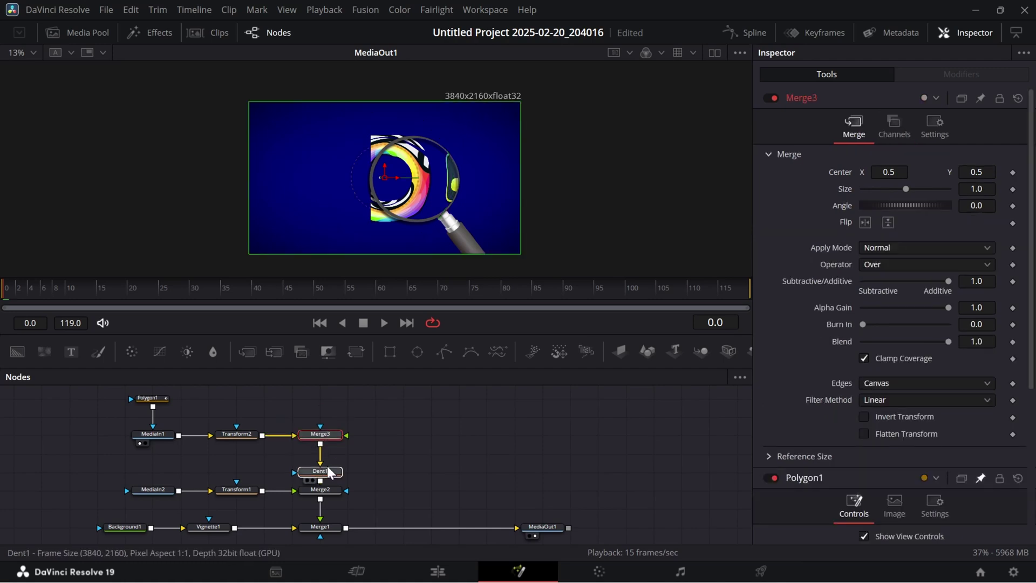
left_click(324, 456)
left_click_drag(393, 179, 422, 179)
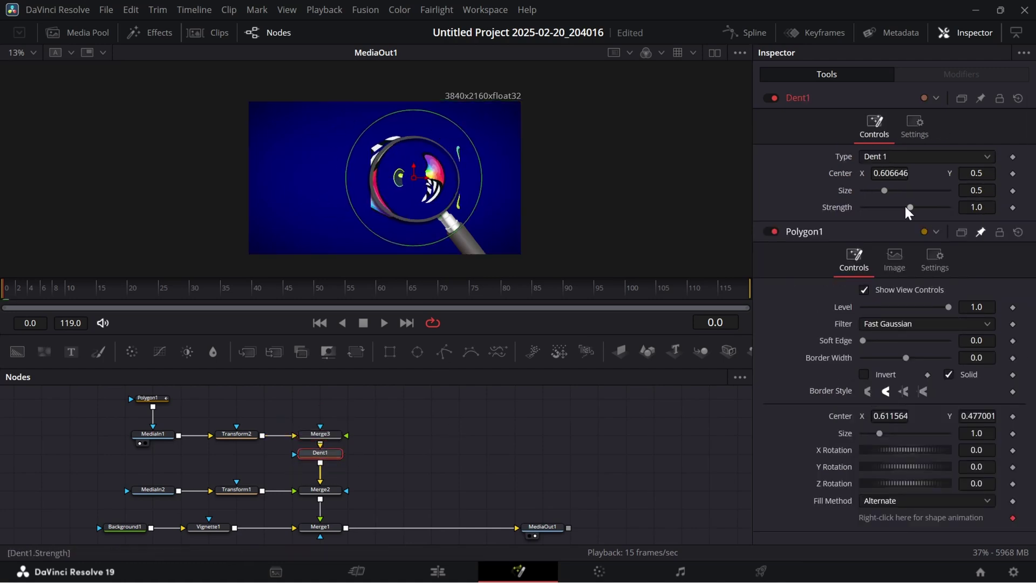
left_click_drag(885, 191, 876, 192)
scroll(378, 182, "up", 2)
left_click_drag(462, 175, 466, 183)
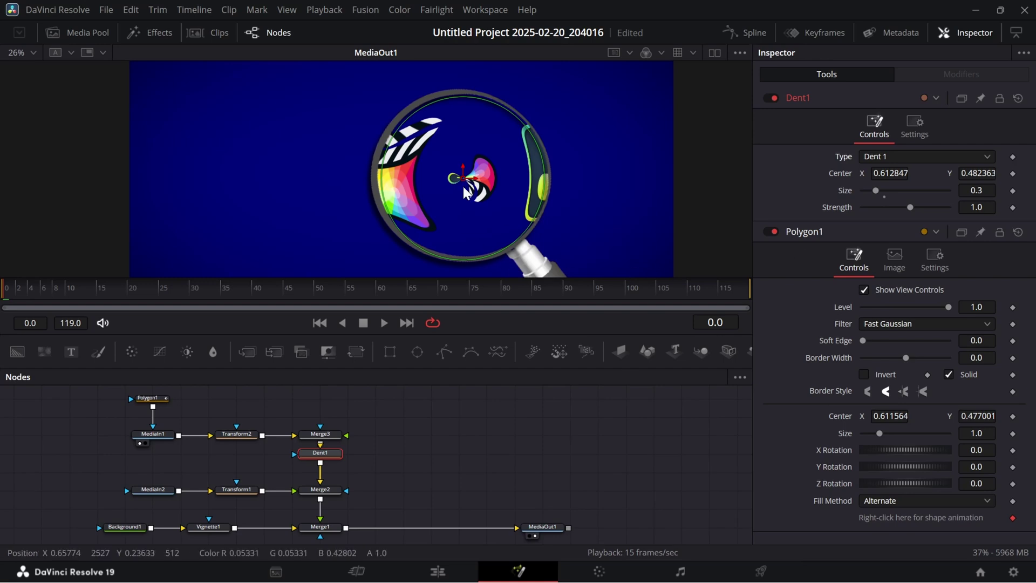
Step: Change Dent1's type to Dent 2 and move Polygon1's center to about X 0.81, Y 0.48, over the right-hand logo
left_click(903, 155)
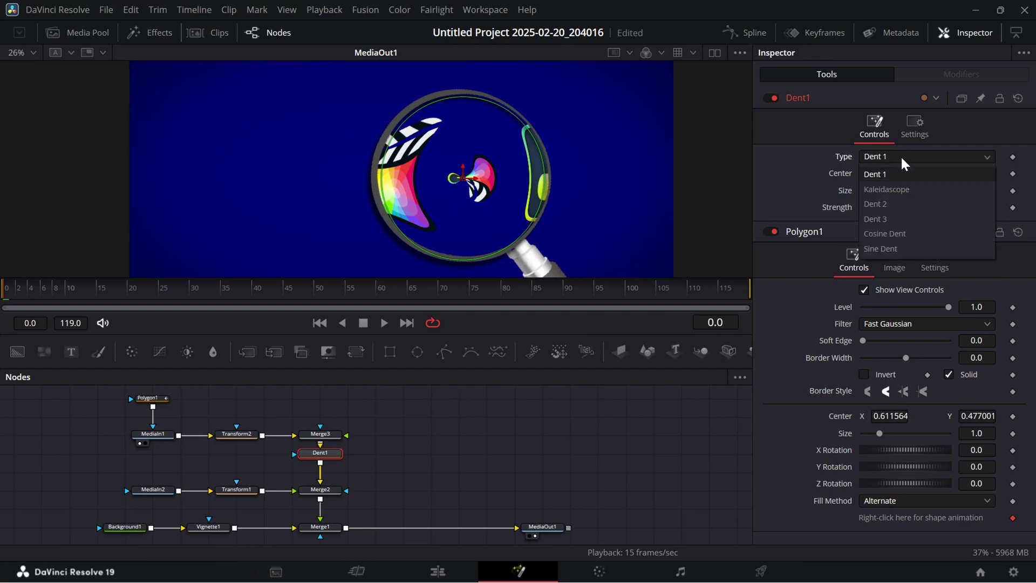
left_click(893, 208)
left_click(157, 399)
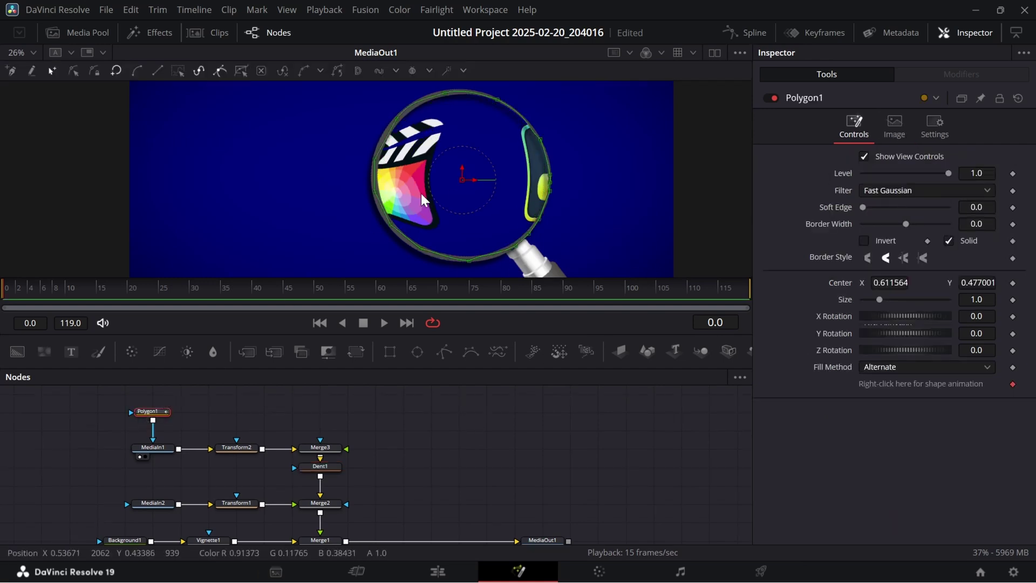
left_click_drag(459, 180, 573, 181)
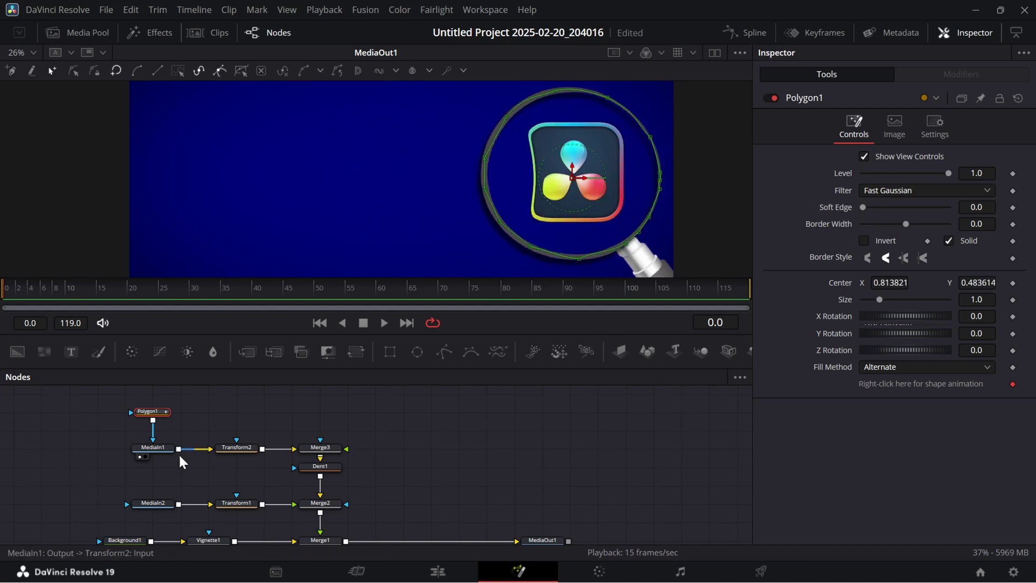
Step: Give Dent1's Center an expression linked to Polygon1.Center
left_click(323, 467)
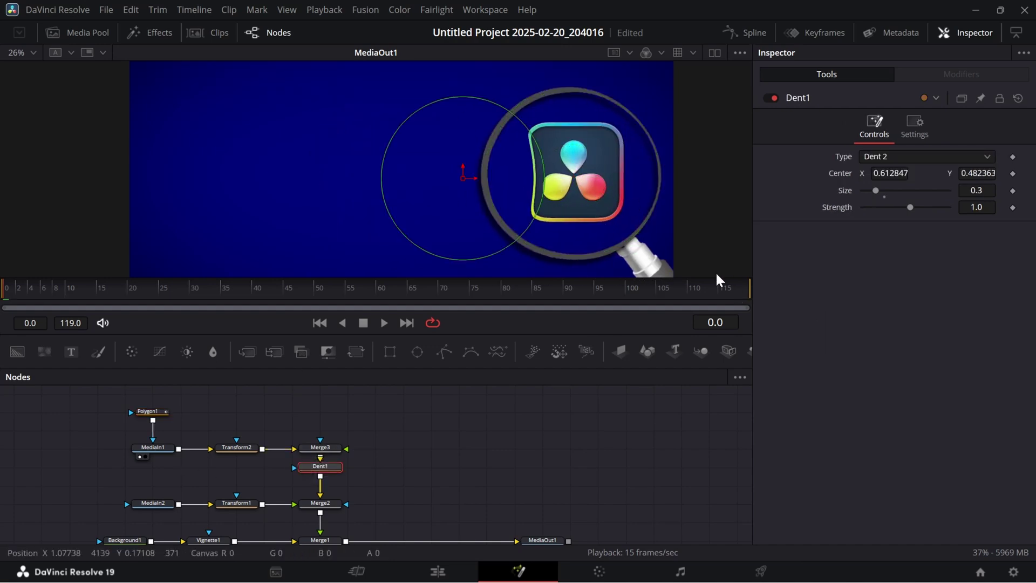
left_click(149, 411)
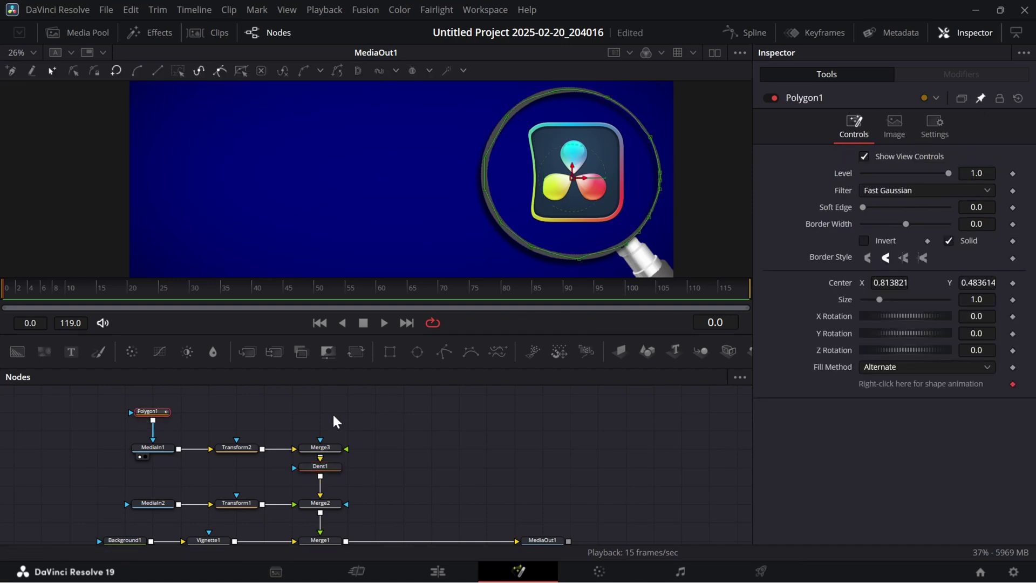
left_click(340, 465)
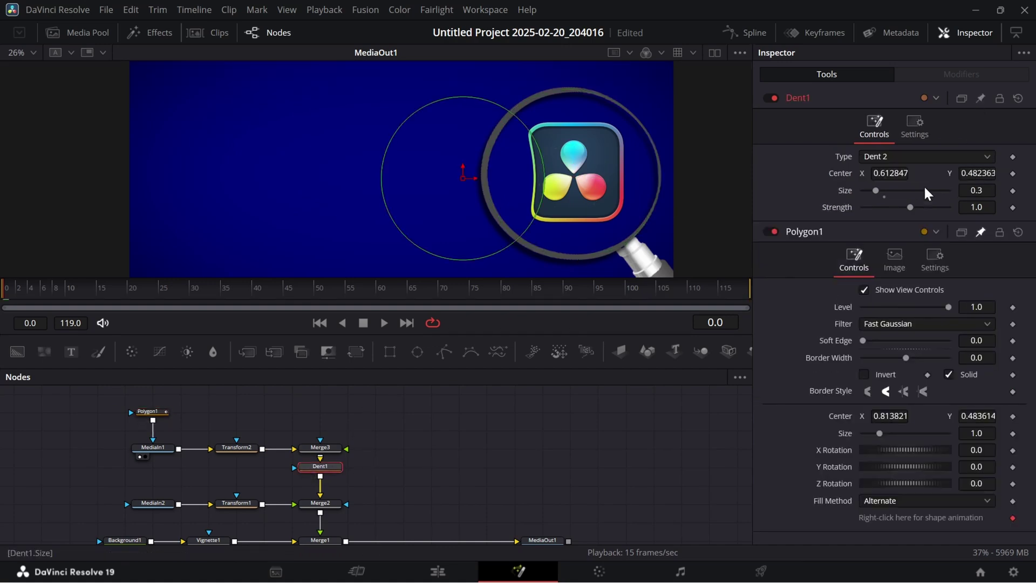
right_click(839, 174)
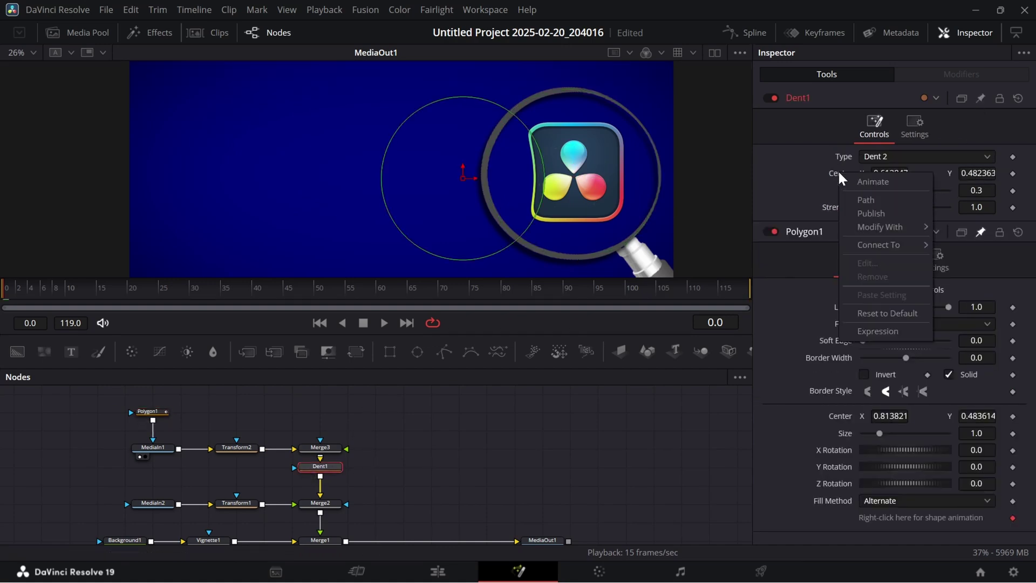
left_click(896, 328)
left_click_drag(866, 190, 842, 438)
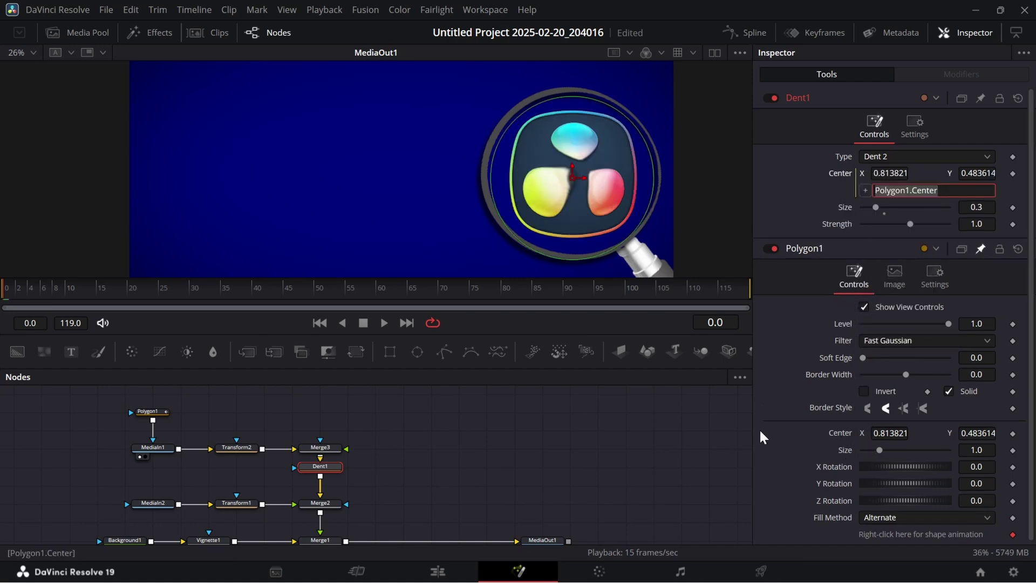
Step: Reduce Dent1's strength to 0.28
left_click(324, 467)
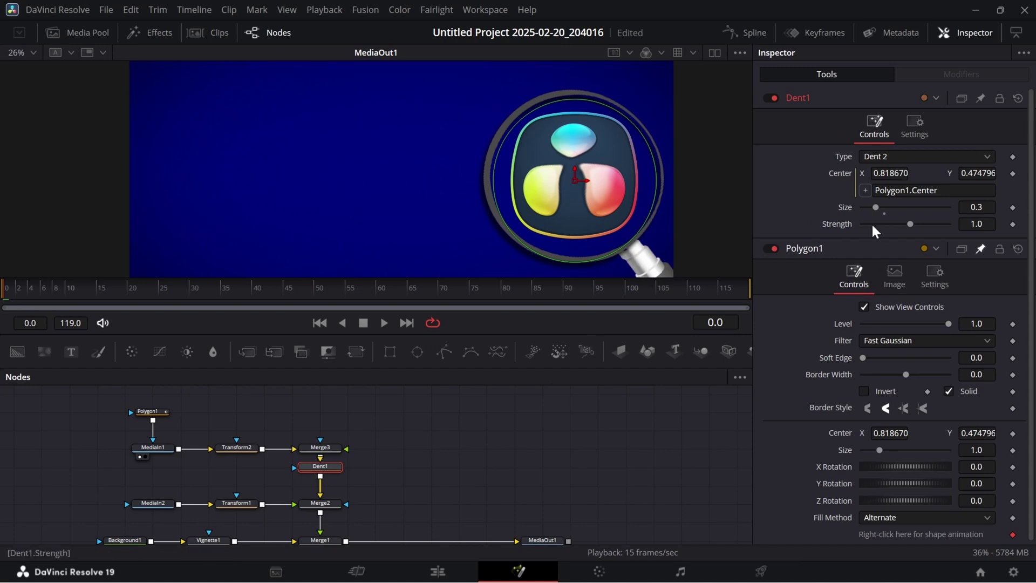
left_click_drag(900, 224, 905, 226)
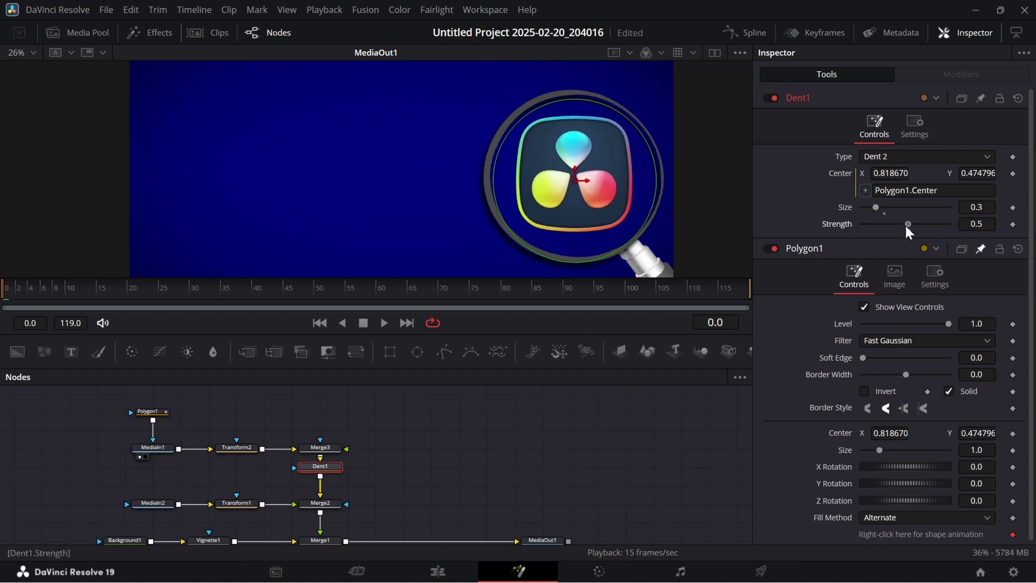
left_click(977, 223)
type("0.28")
left_click_drag(977, 224, 979, 224)
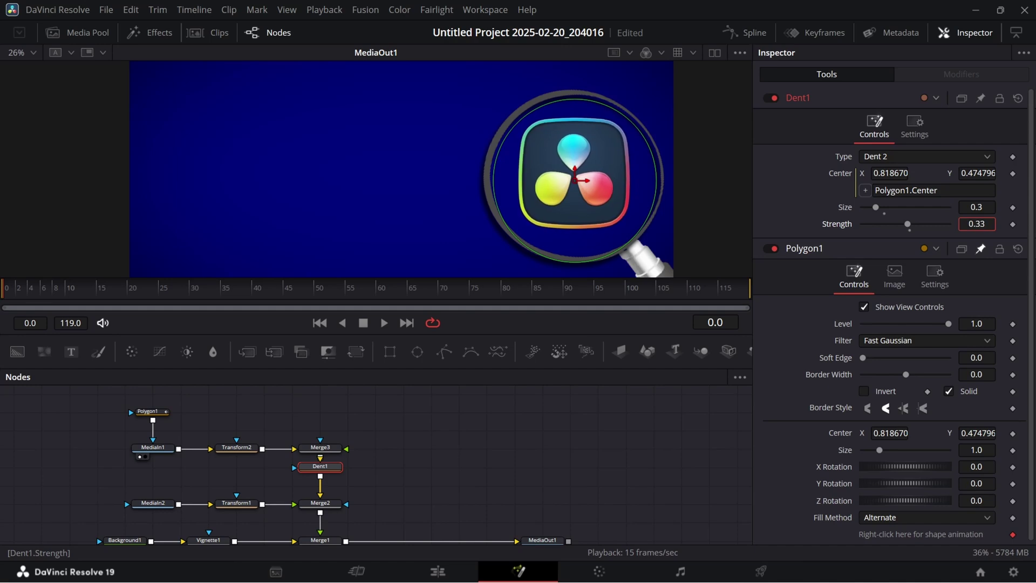
key("Down")
key("Down")
key("Down")
key("Down")
key("Down")
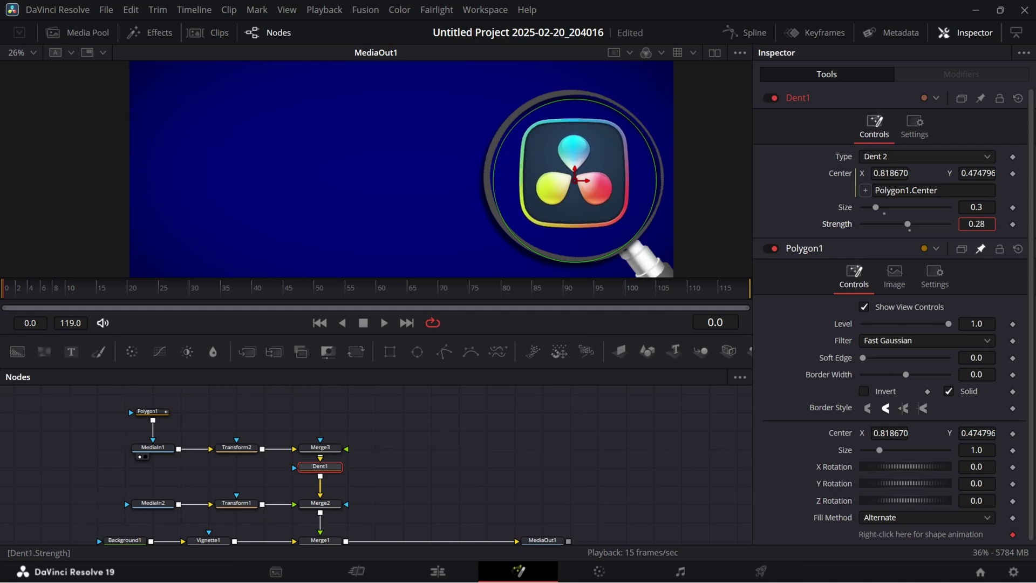
key("Return")
left_click(525, 452)
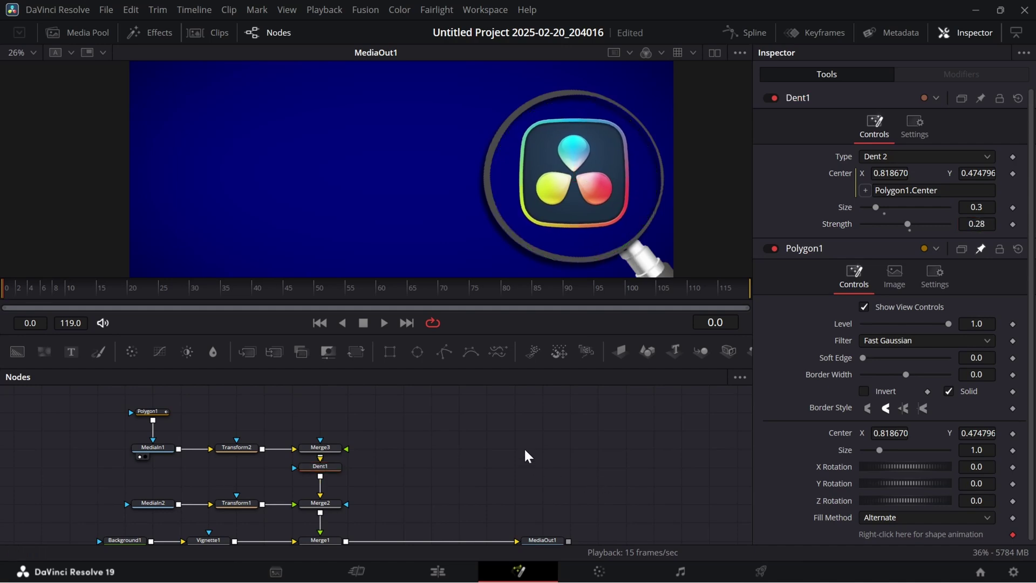
Step: Test the linked distortion by moving Polygon1's center across to the left-hand logo, and undo the move
left_click(152, 411)
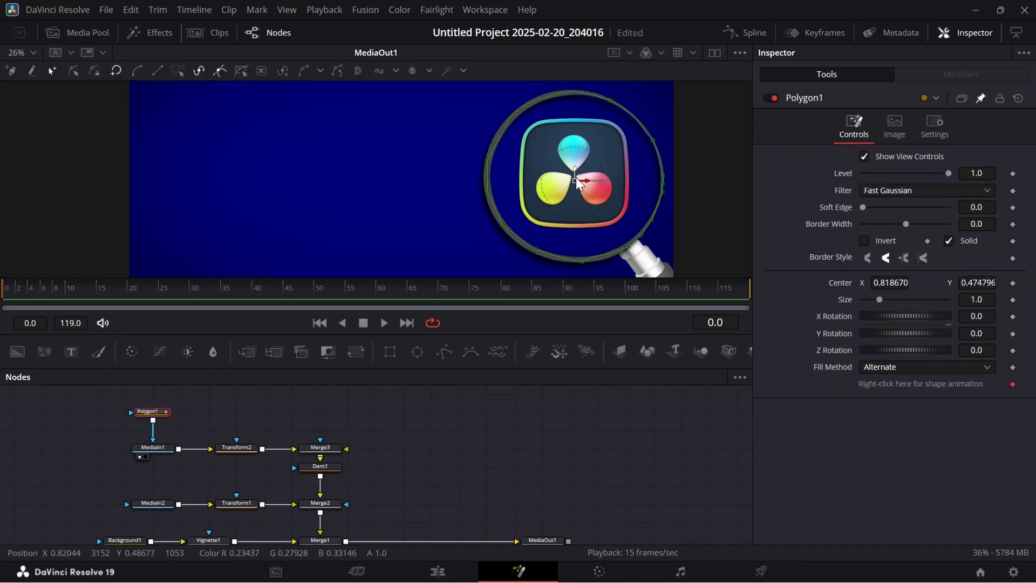
left_click_drag(572, 186, 249, 177)
key("ctrl+z")
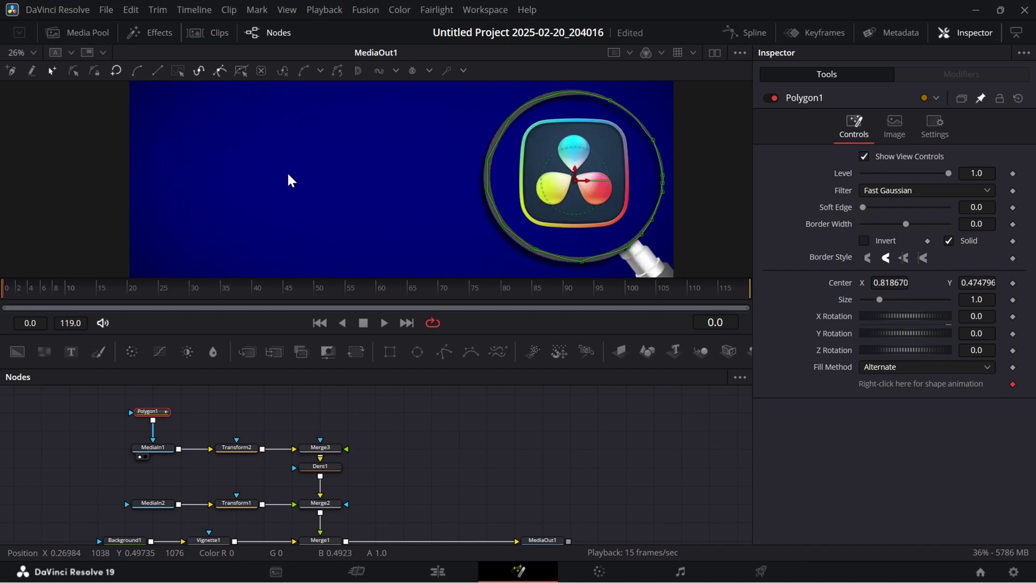
scroll(375, 195, "down", 2)
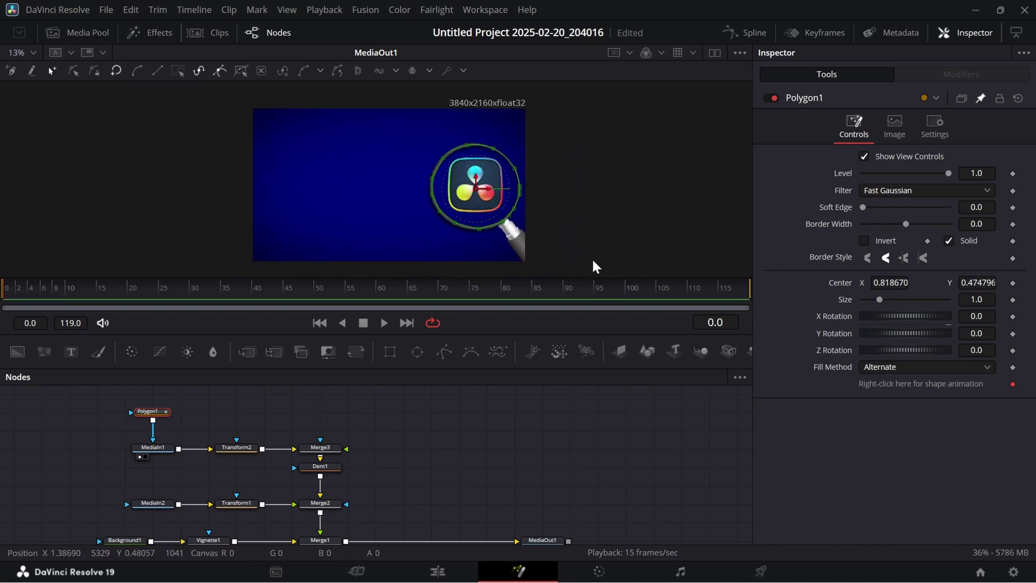
left_click(389, 438)
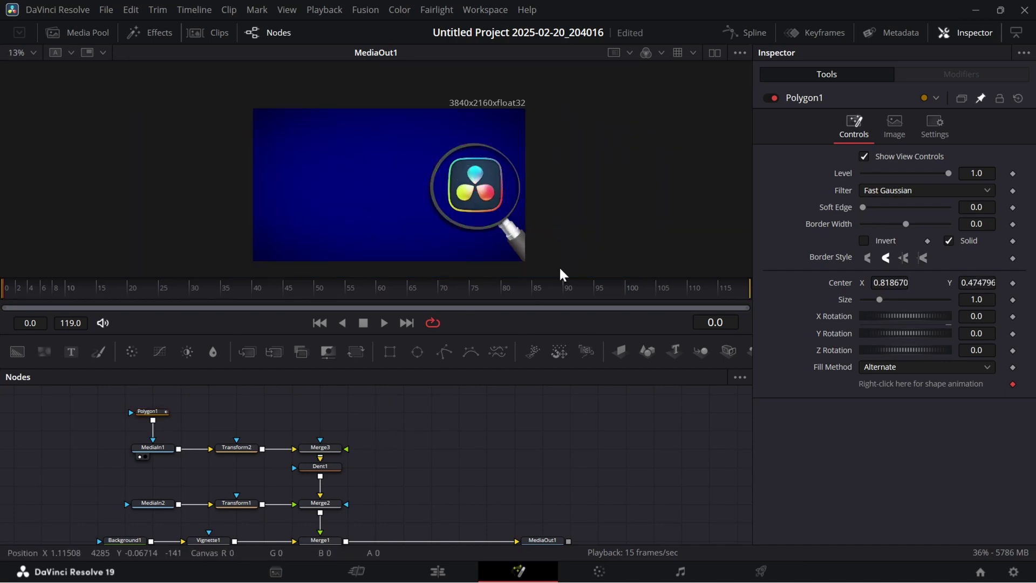
Step: Reset Polygon1's Center to its default and keyframe it at frame 0
left_click(156, 414)
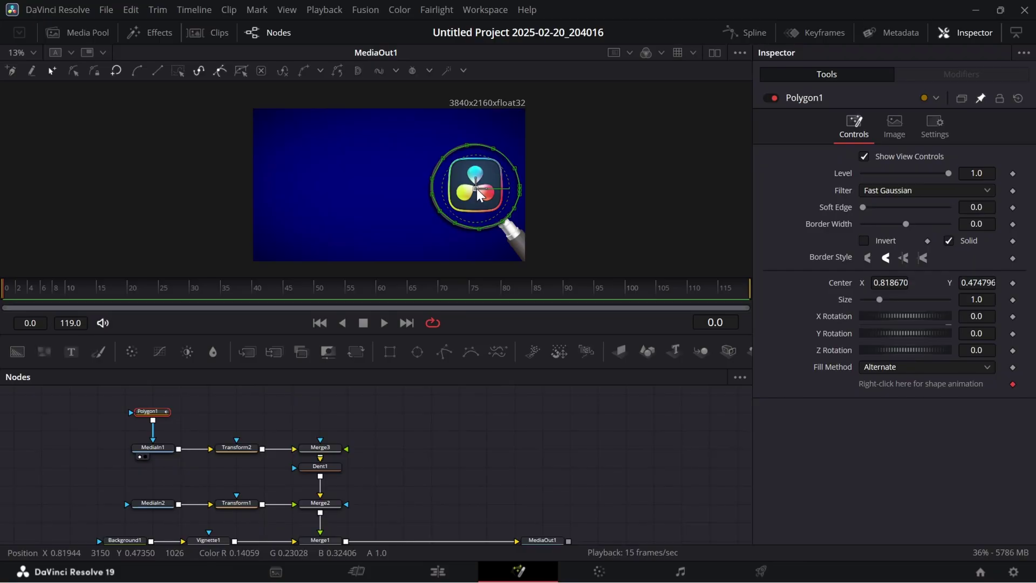
double_click(841, 282)
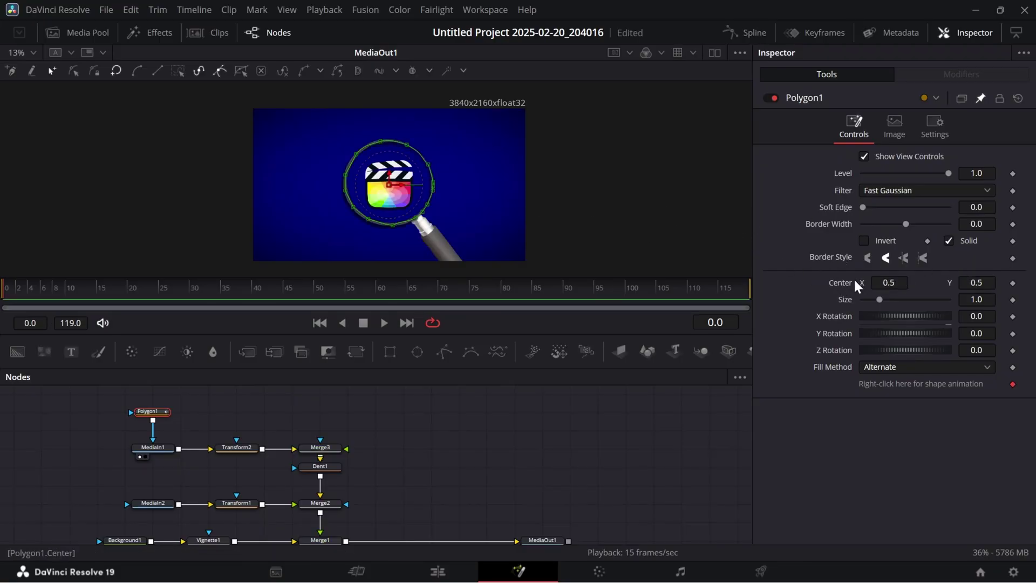
left_click(1013, 282)
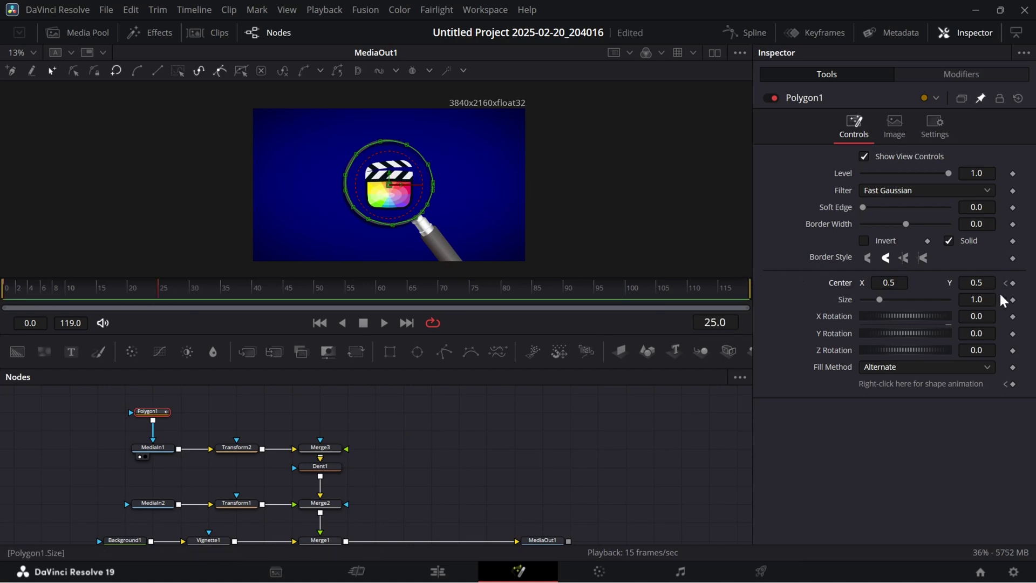
Step: Keyframe Polygon1's Center at frame 25 with X set to 0.199, placing the lens over the left-hand logo
left_click(1013, 283)
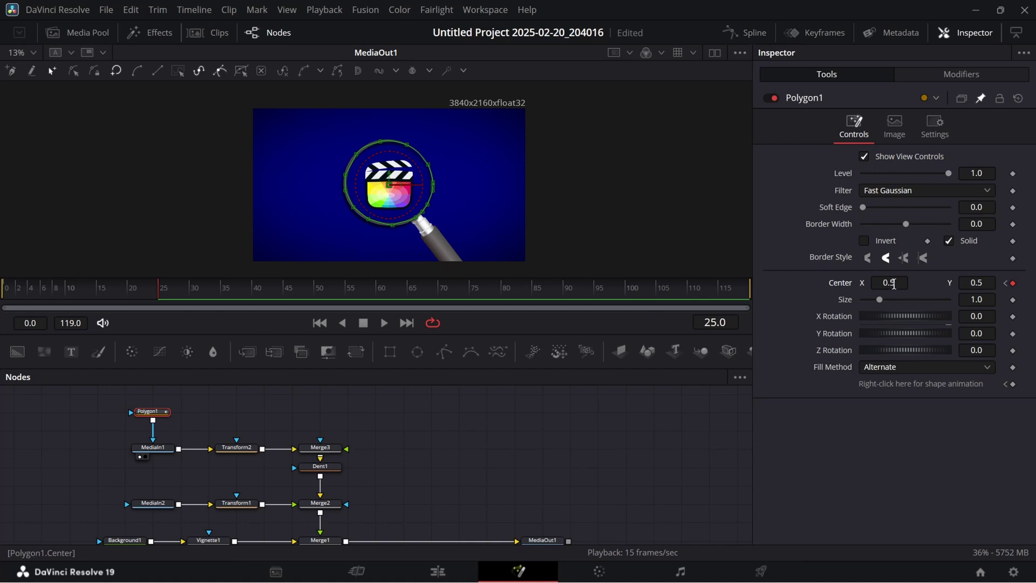
left_click_drag(894, 283, 732, 284)
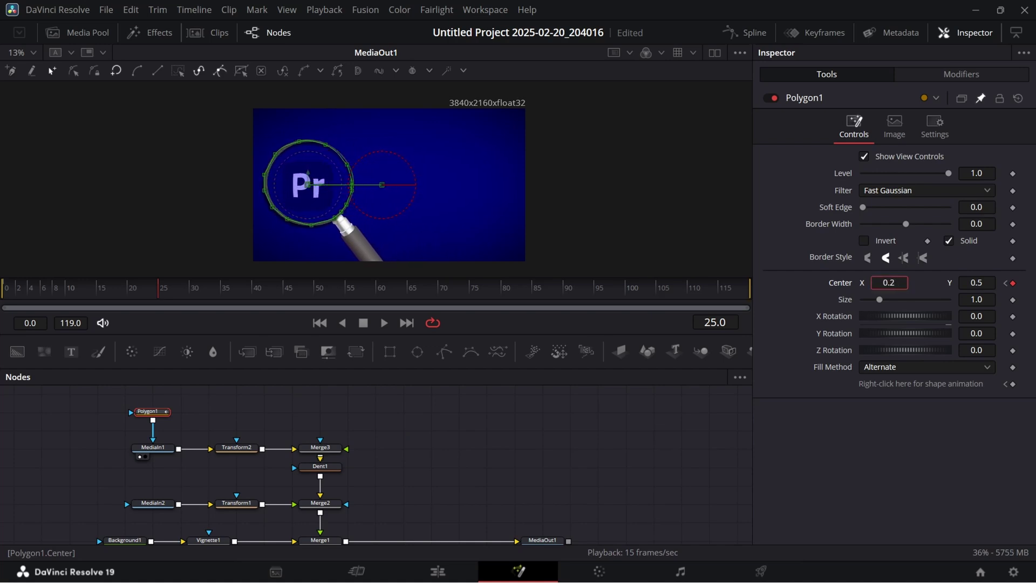
left_click_drag(862, 284, 866, 295)
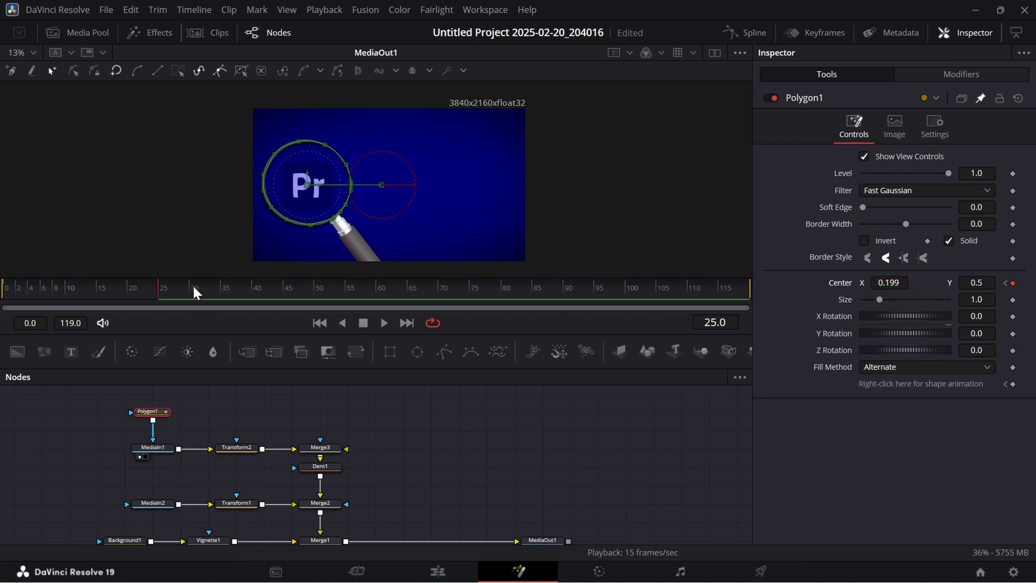
Step: Hold Polygon1's Center with a keyframe at frame 30, and set its Center X to 0.812 at frame 55
left_click(1013, 284)
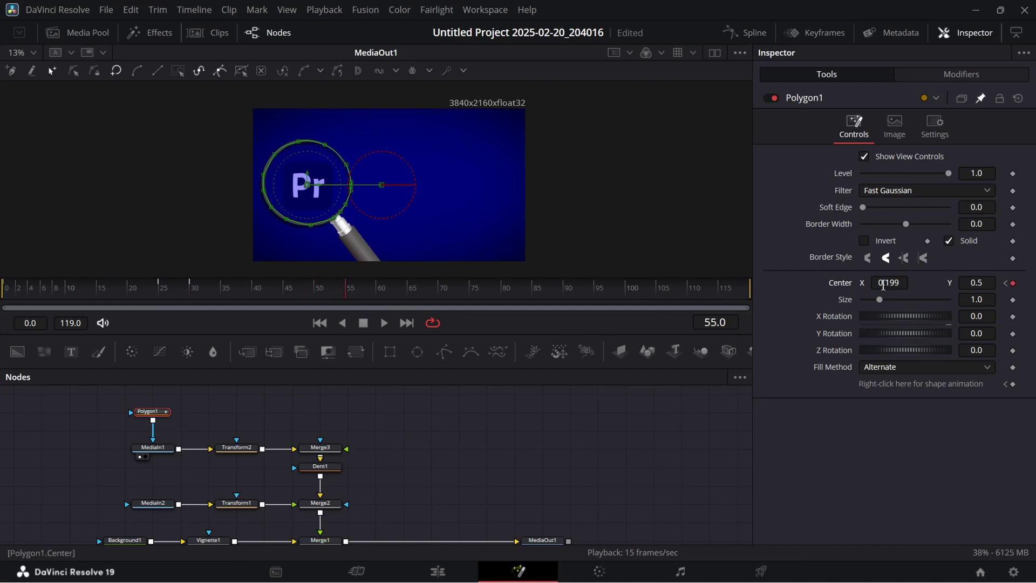
left_click_drag(866, 290, 902, 291)
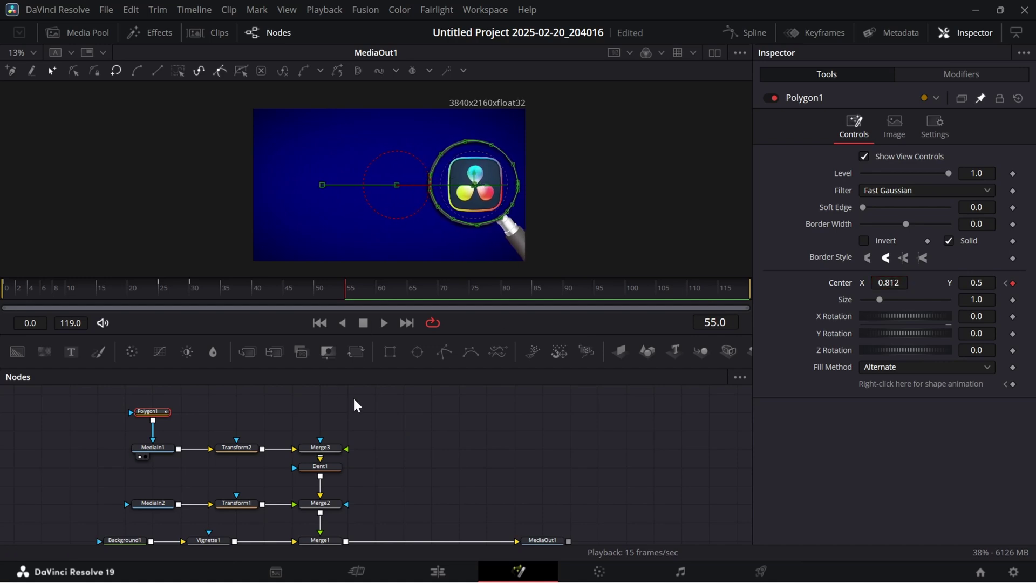
left_click(394, 389)
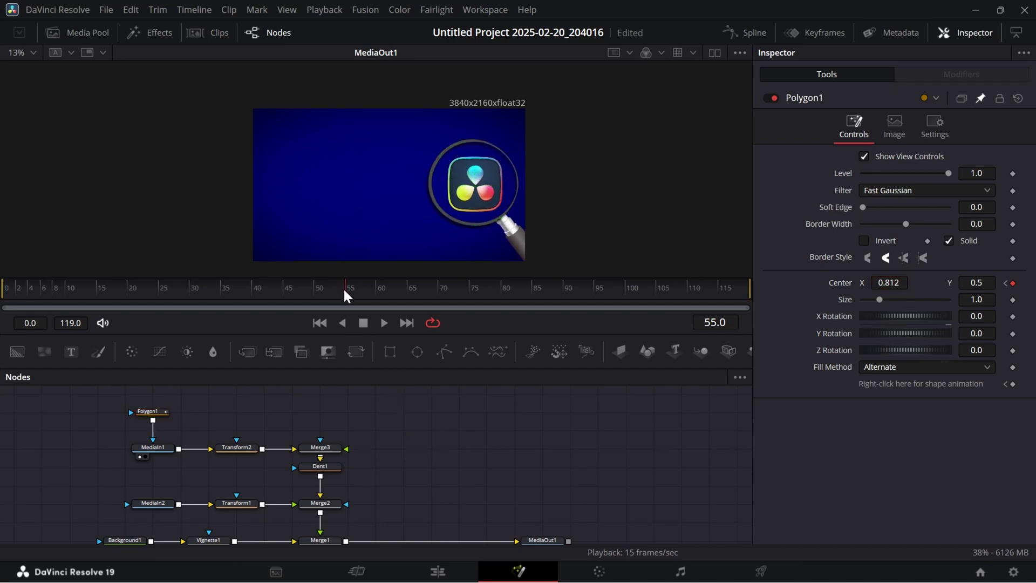
Step: Play back the magnifying glass animation from the first frame, and return to frame 0
left_click_drag(344, 289, 4, 296)
key("space")
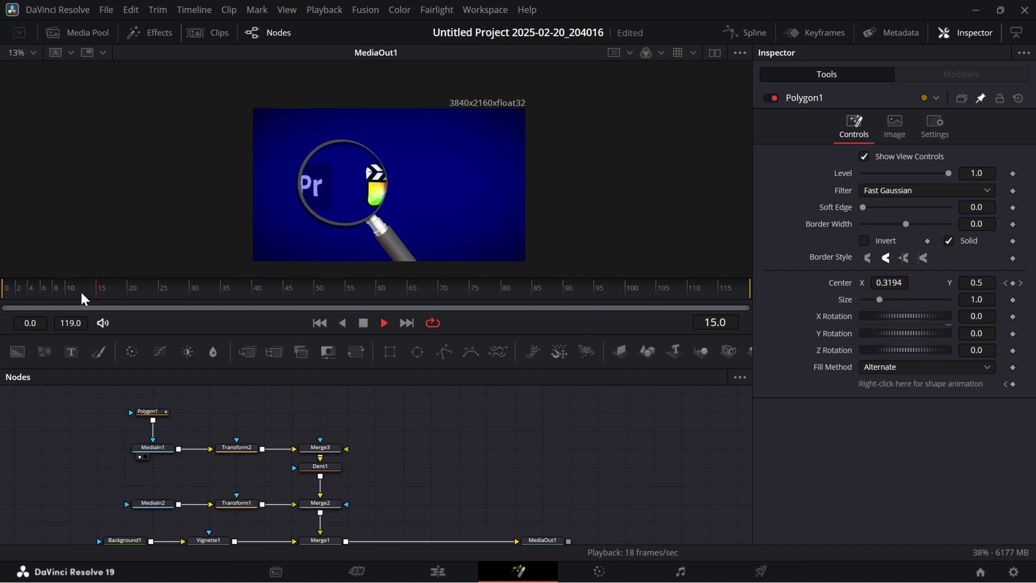
left_click(10, 294)
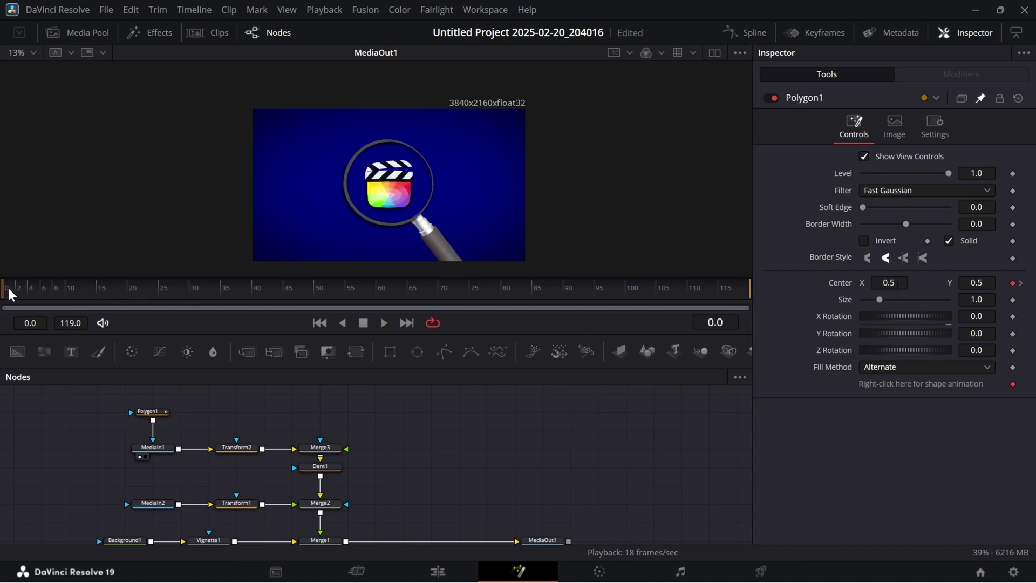
Step: Turn off High Quality and Motion Blur for the Fusion viewer playback
right_click(607, 318)
left_click(636, 329)
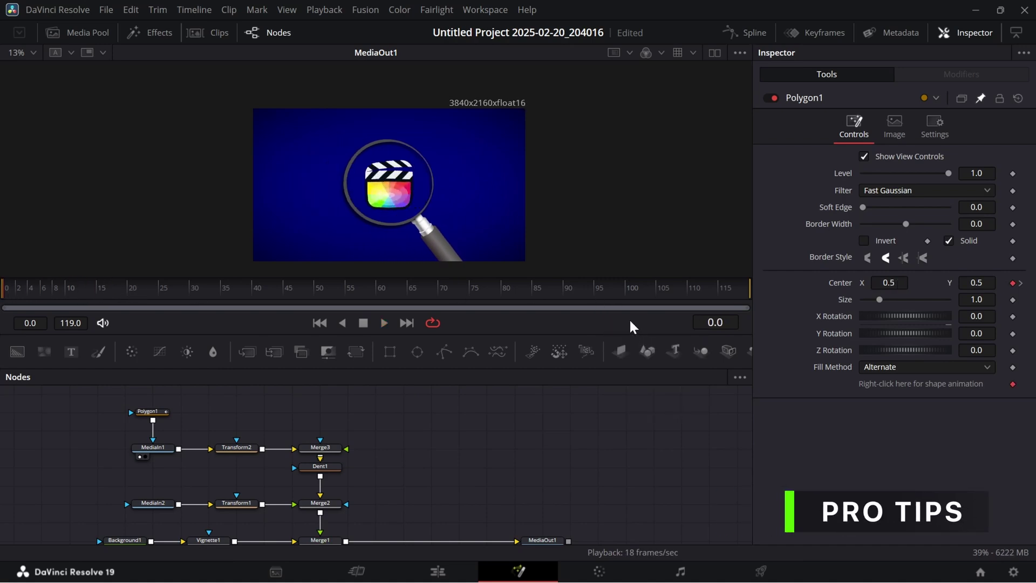
right_click(631, 319)
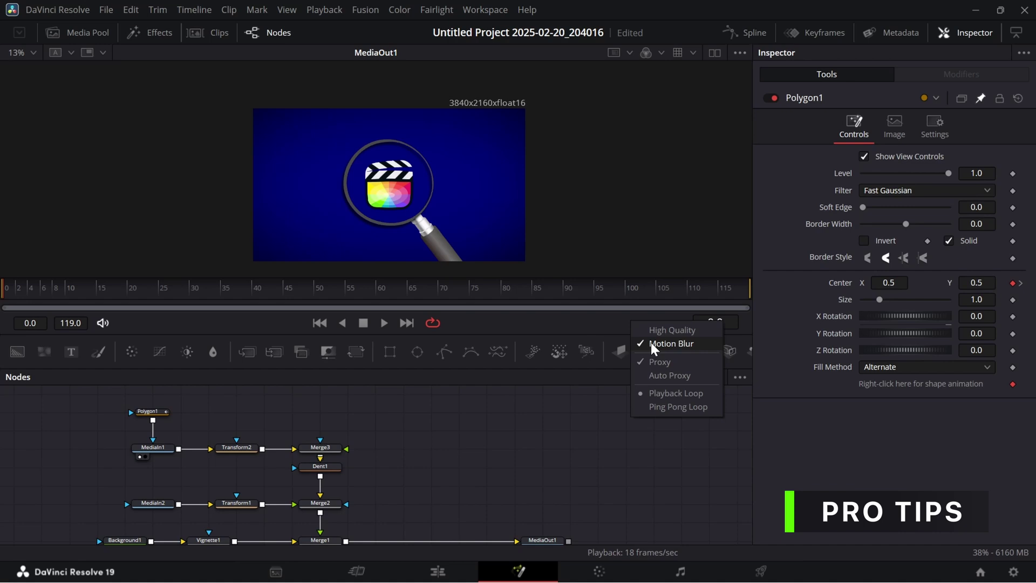
left_click(651, 342)
Step: Line up all nodes of the composition to the node editor's grid, and deselect them
scroll(376, 461, "down", 2)
scroll(376, 461, "up", 2)
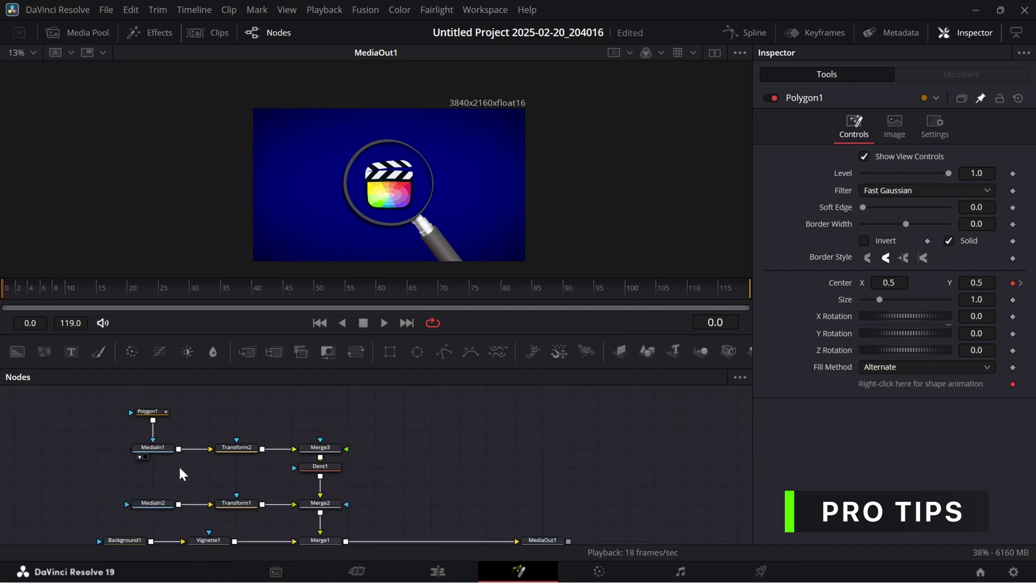
left_click_drag(69, 387, 545, 526)
scroll(397, 505, "up", 1)
right_click(323, 454)
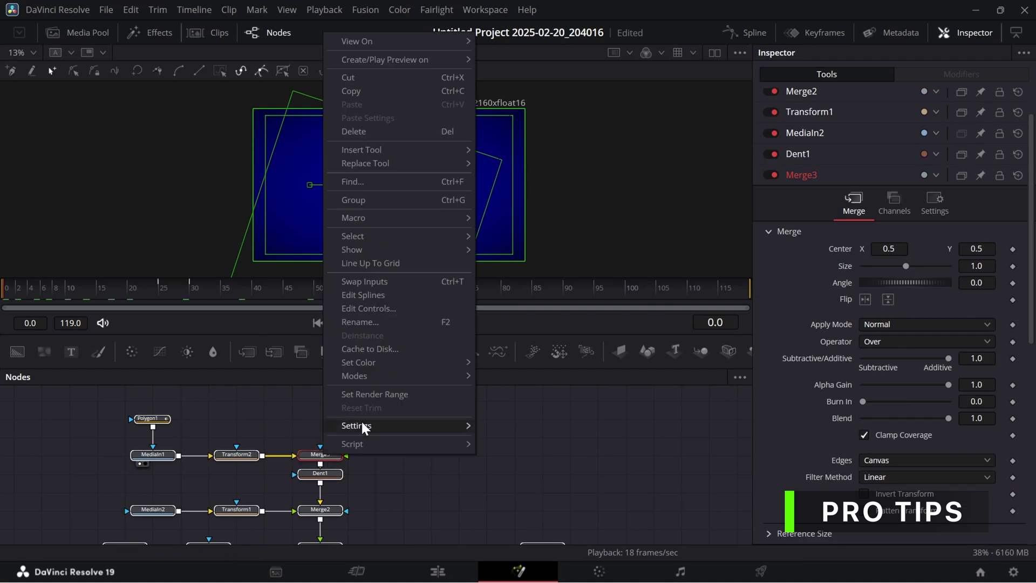
left_click(414, 265)
left_click(410, 457)
scroll(409, 454, "down", 3)
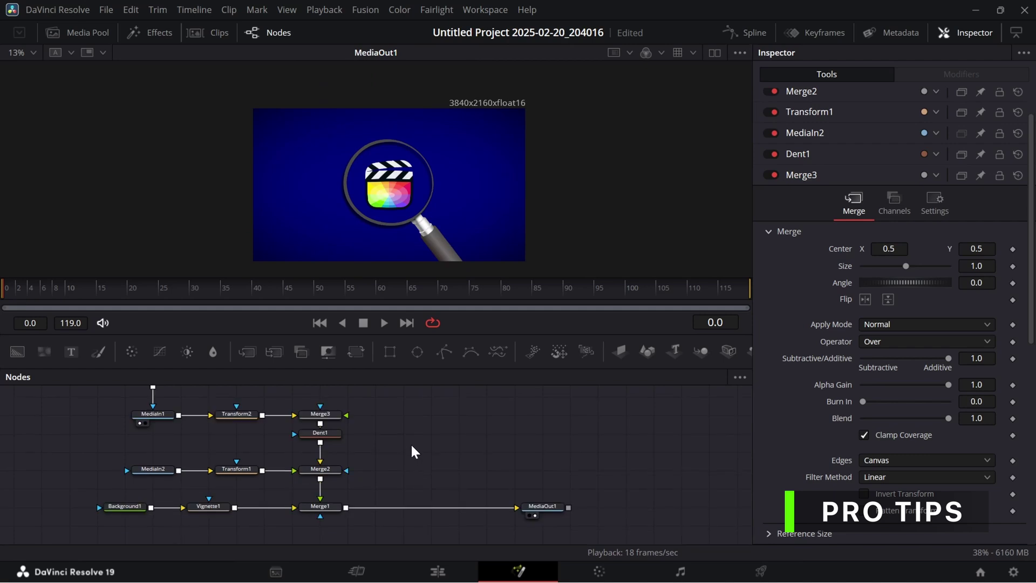
scroll(170, 449, "up", 3)
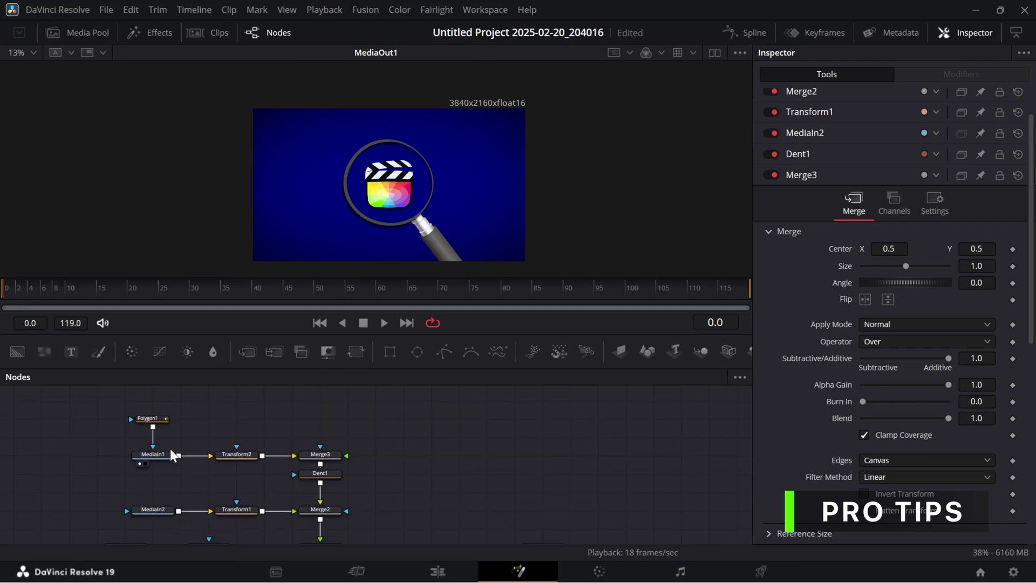
right_click(440, 440)
mouse_move(496, 262)
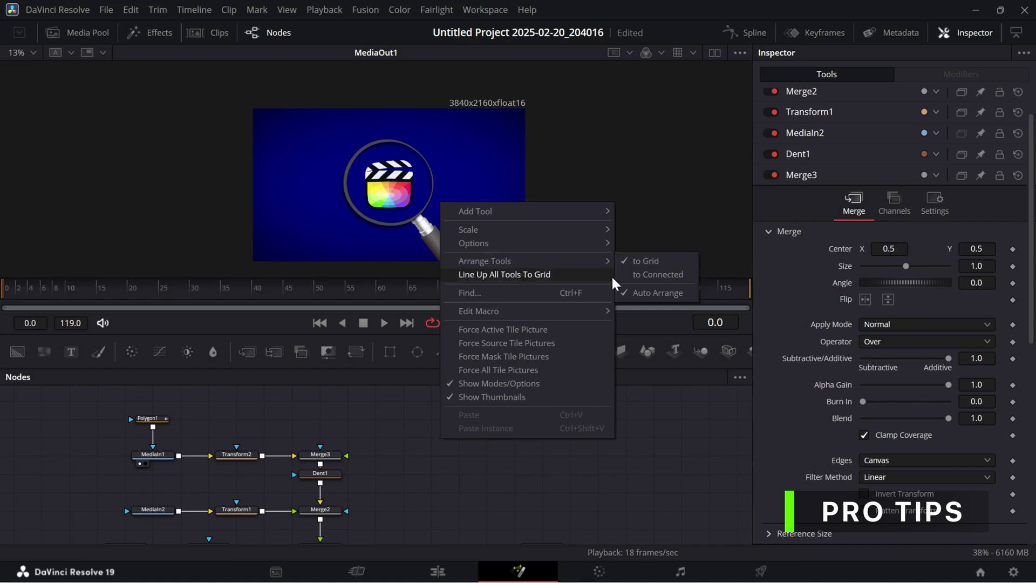
left_click(348, 406)
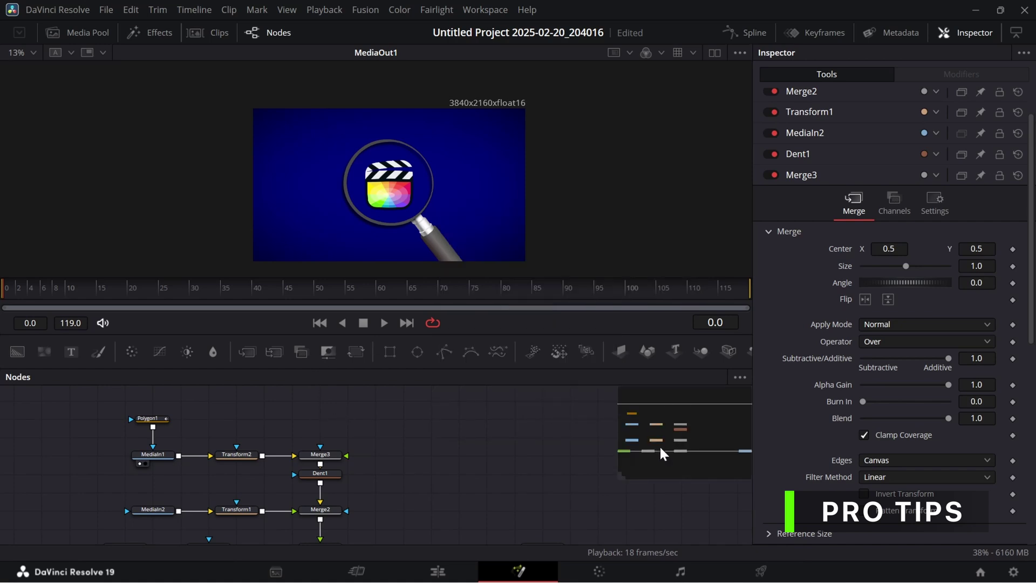
Step: Move around the node graph using the navigator, and hide the navigator
left_click_drag(669, 436, 691, 411)
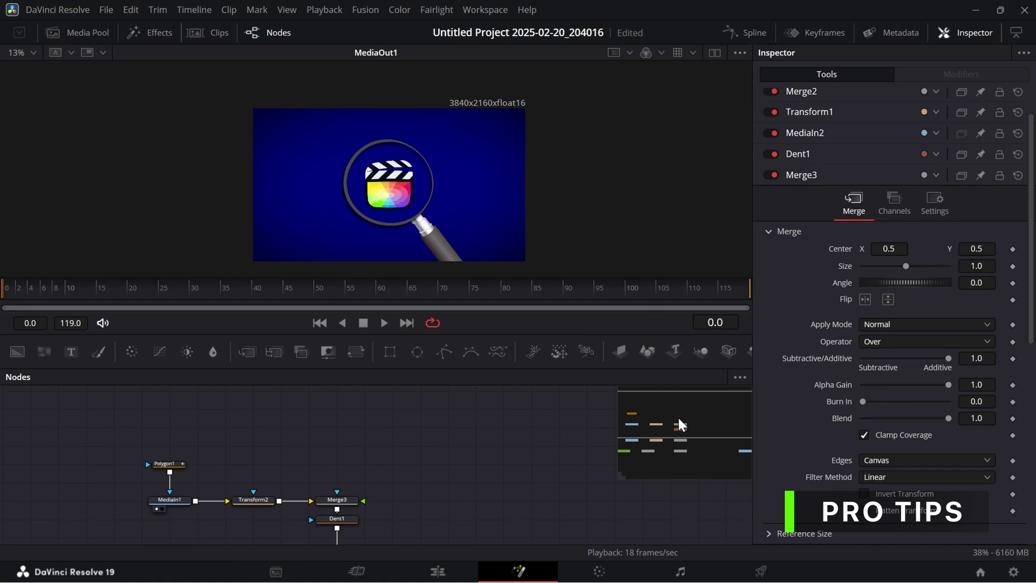
scroll(556, 439, "down", 3)
scroll(548, 436, "up", 1)
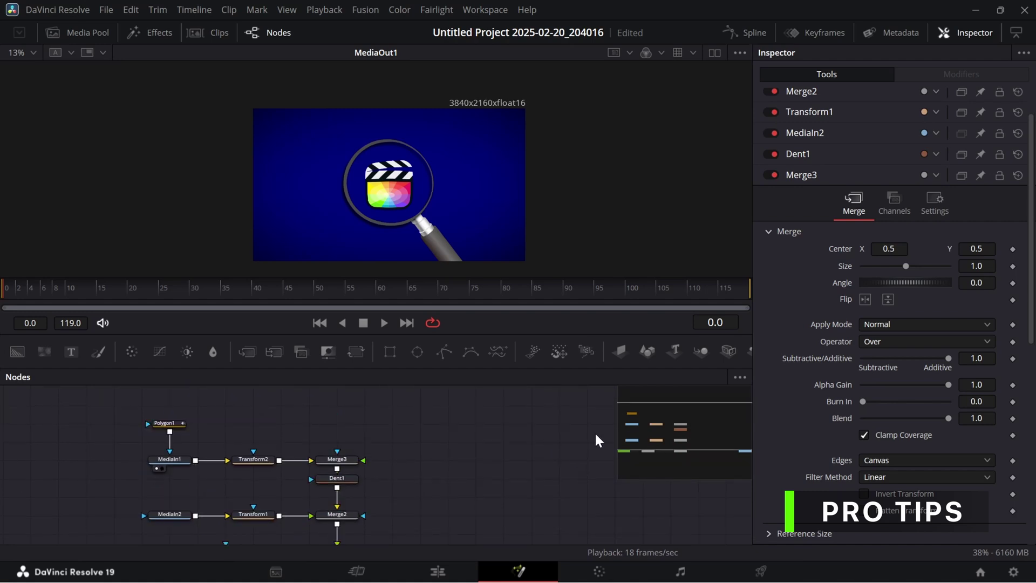
key("v")
scroll(396, 456, "down", 1)
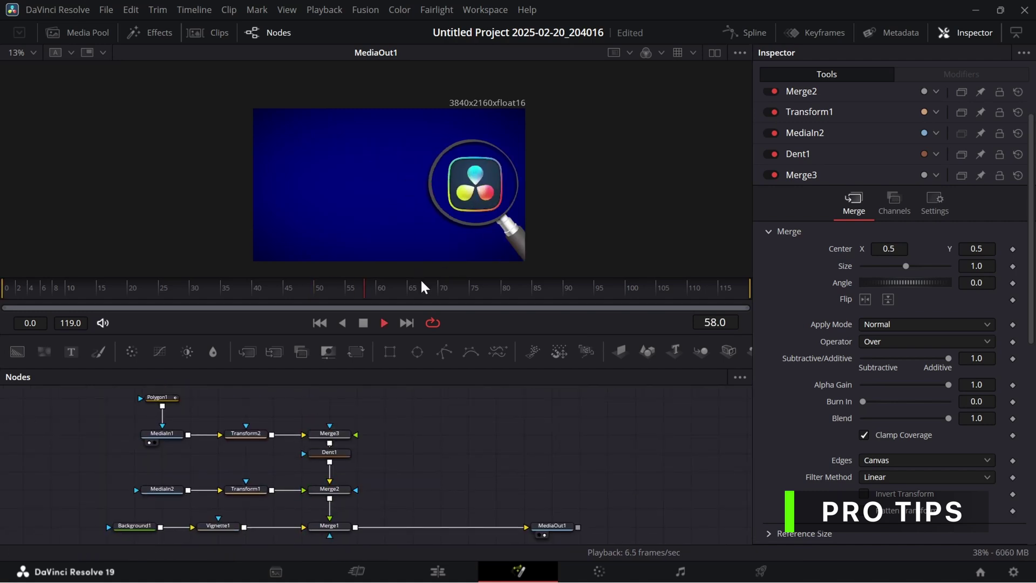
Step: Play the animation briefly, and choose a Timeline Playback Resolution
key("space")
left_click(330, 11)
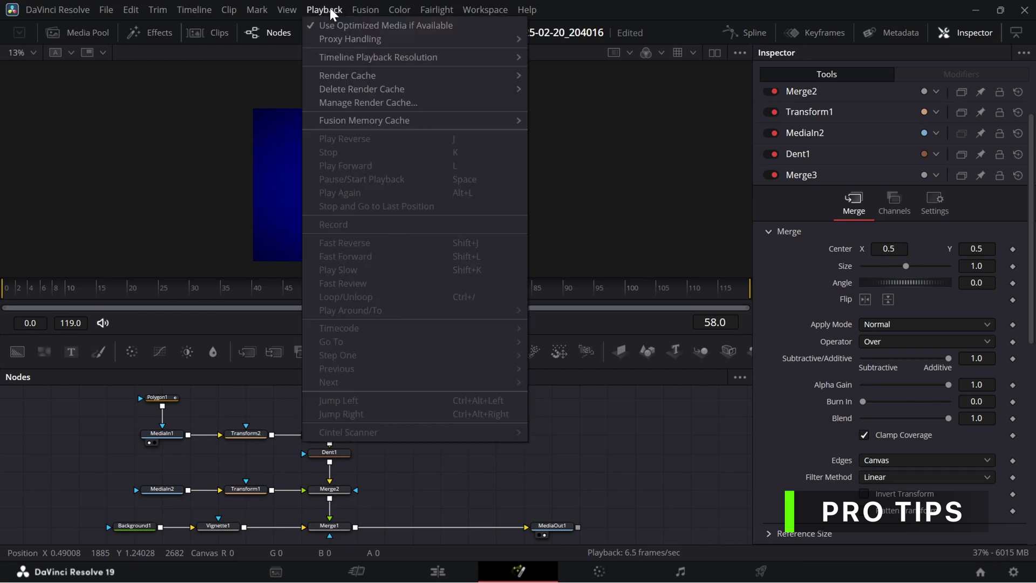
mouse_move(357, 57)
left_click(548, 59)
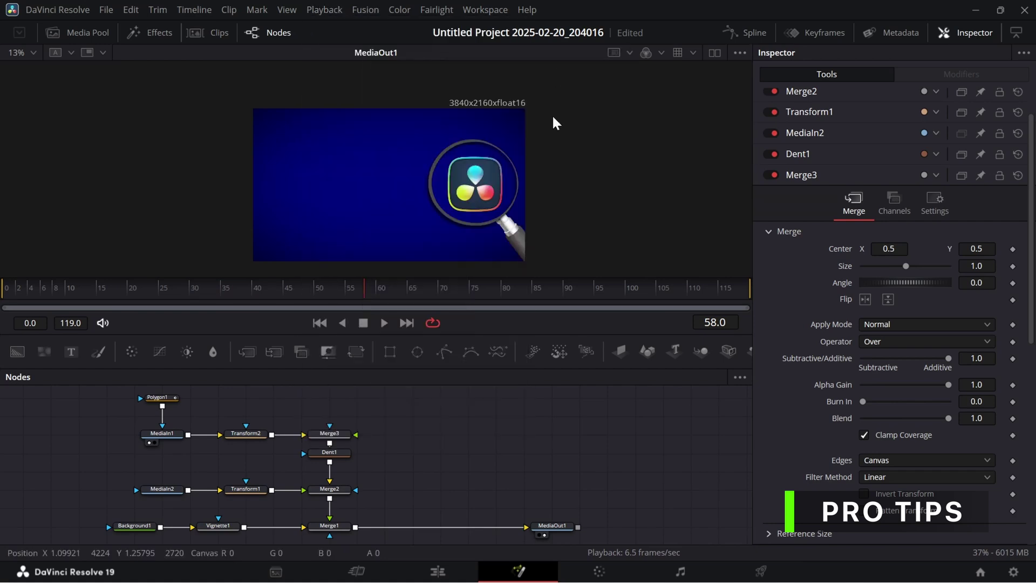
Step: Play the Fusion Composition clip on the Edit page's timeline, and return to frame 0 on the Fusion page
left_click(438, 571)
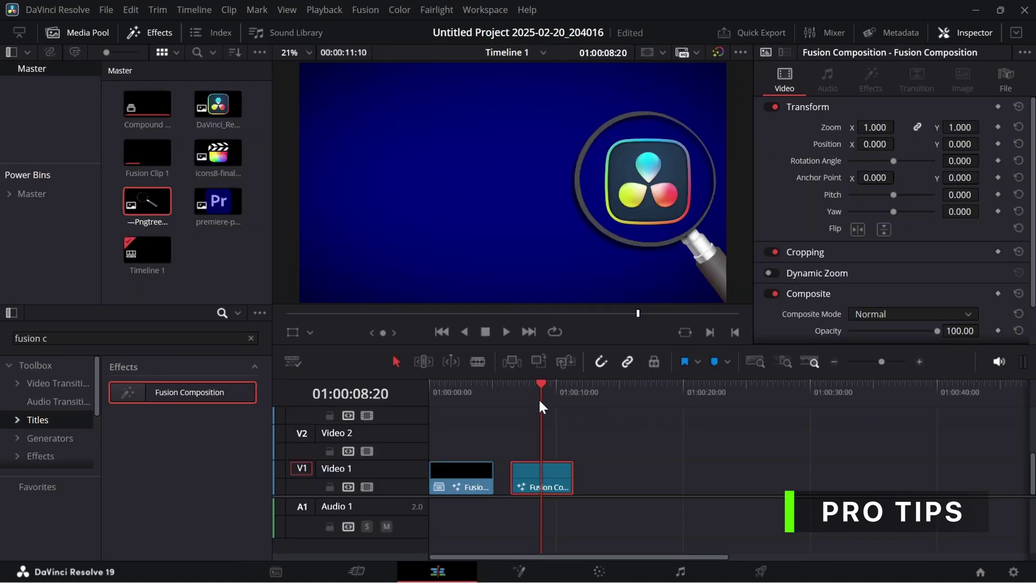
key("space")
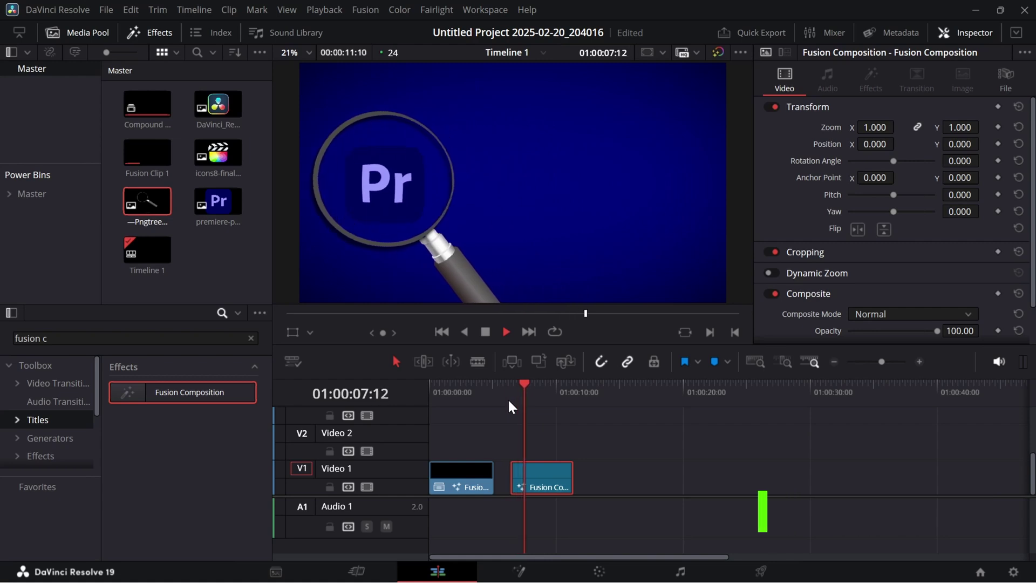
key("shift+5")
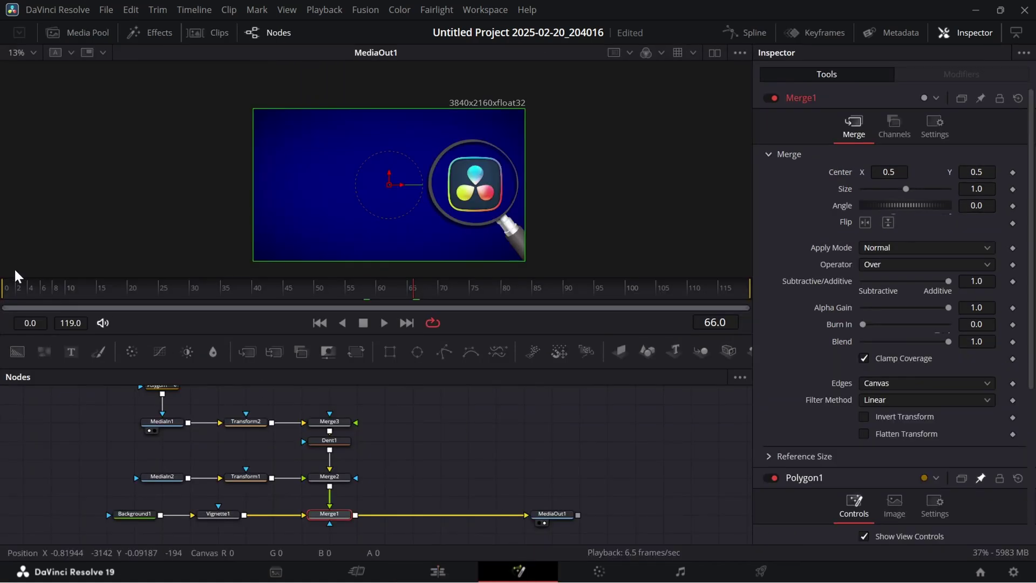
left_click_drag(358, 289, 1, 303)
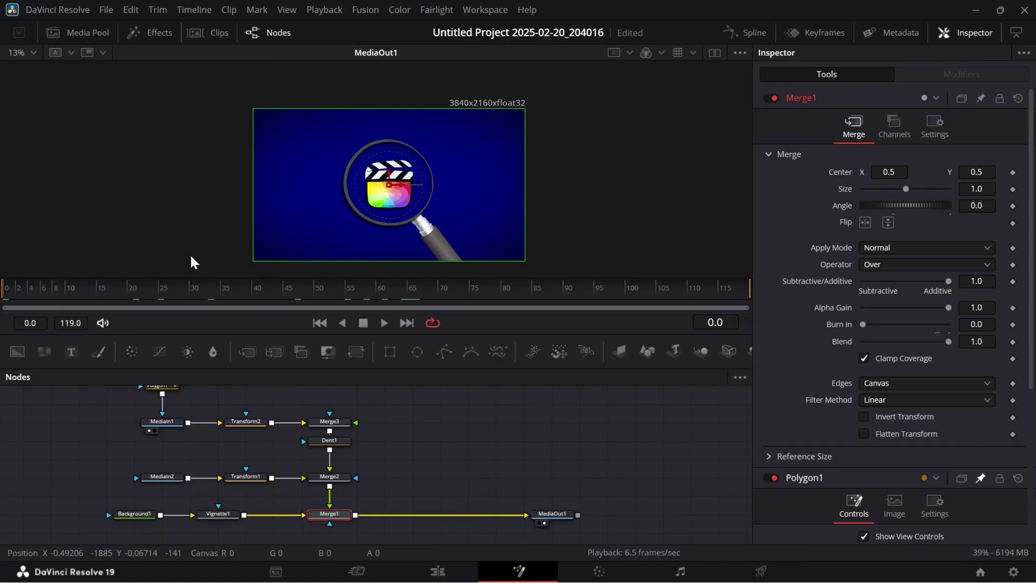
Step: Show Polygon1's Center displacement curve in the Spline editor, fitted to view, and smooth all its keyframes
left_click(748, 34)
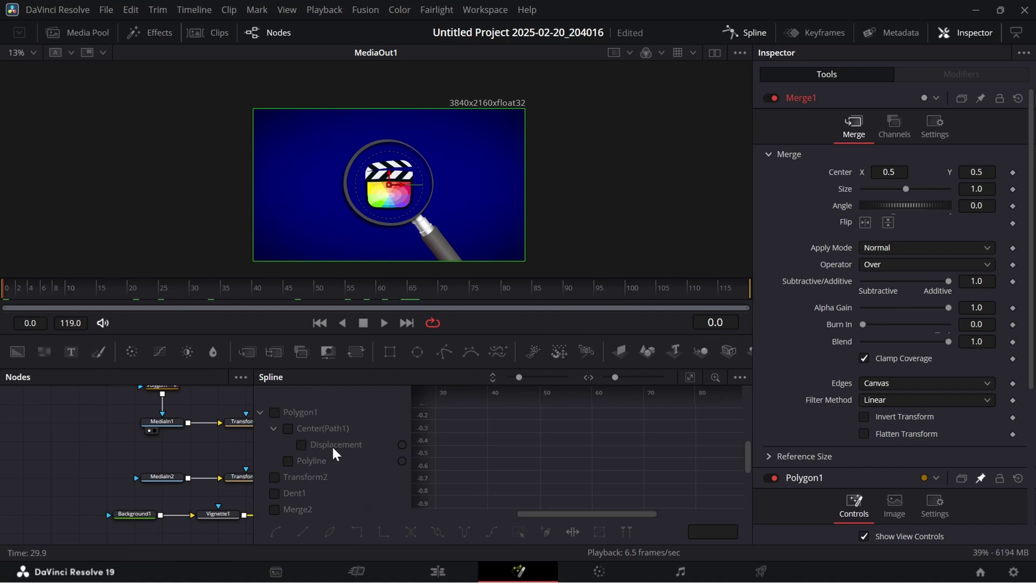
left_click(288, 429)
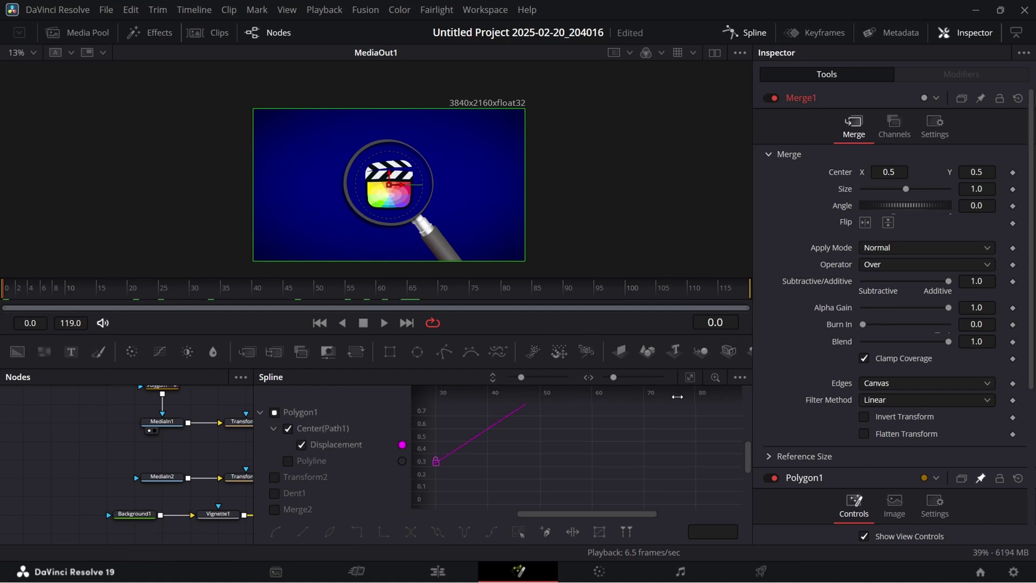
left_click(690, 377)
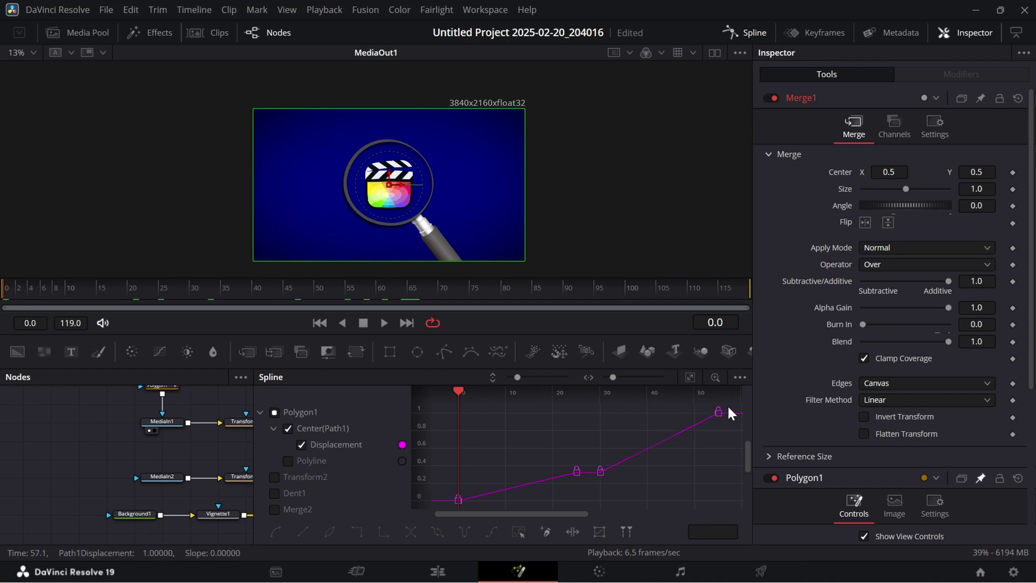
left_click_drag(732, 413, 452, 514)
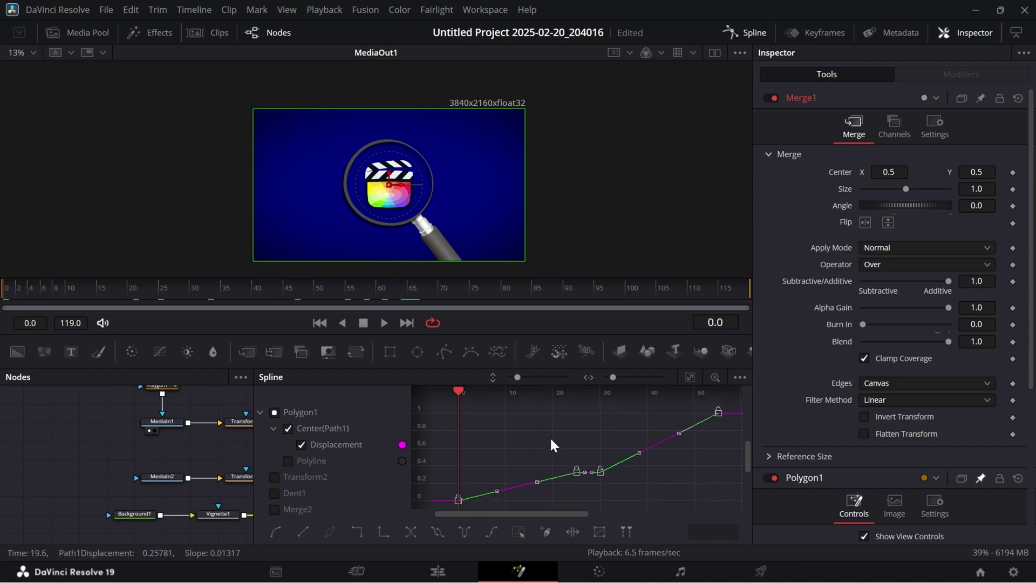
key("s")
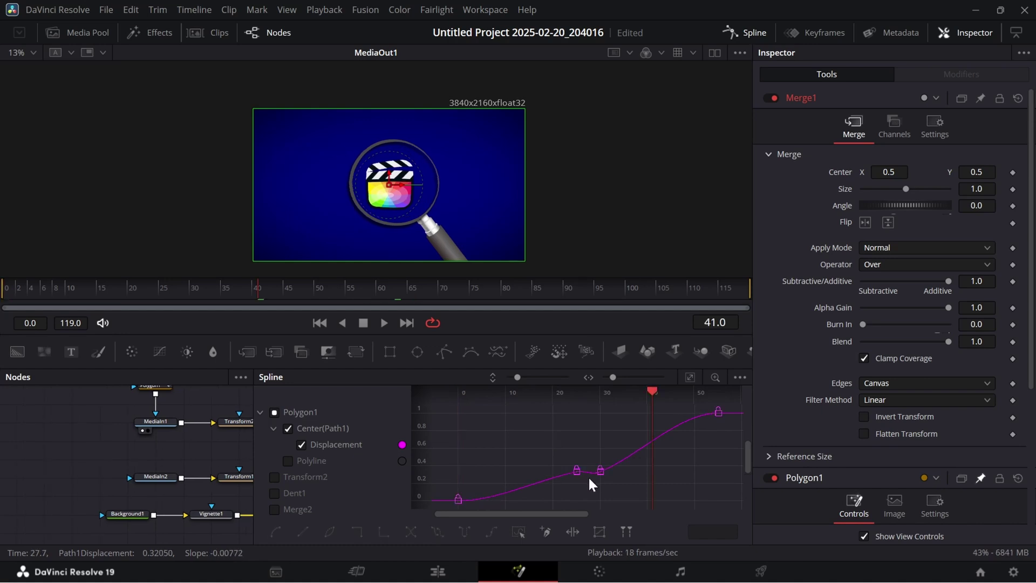
Step: Select the two middle keyframes at frames 25 and 30 on Polygon1's Center displacement curve
scroll(588, 478, "up", 5)
scroll(595, 445, "up", 2)
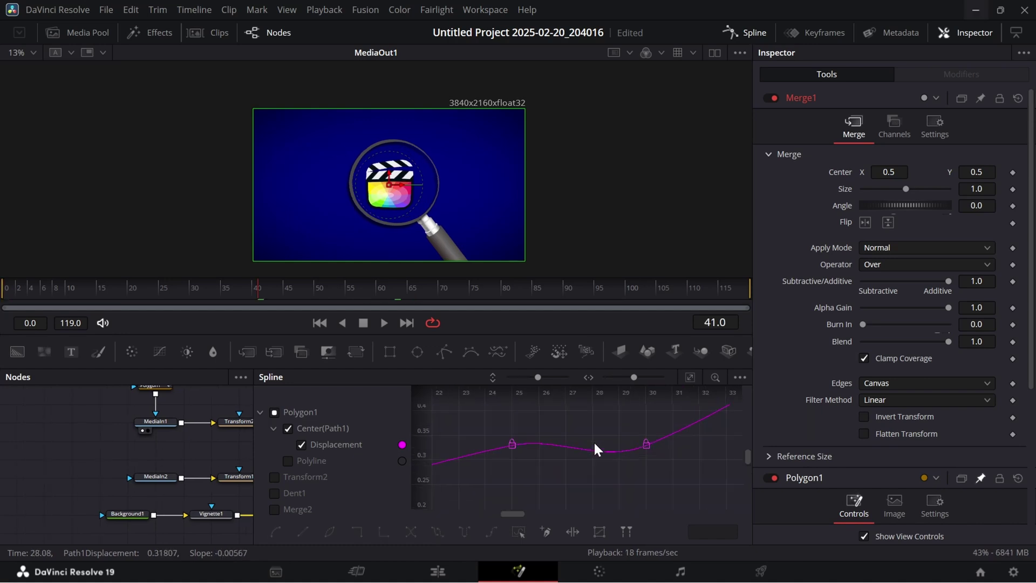
left_click_drag(555, 457, 656, 465)
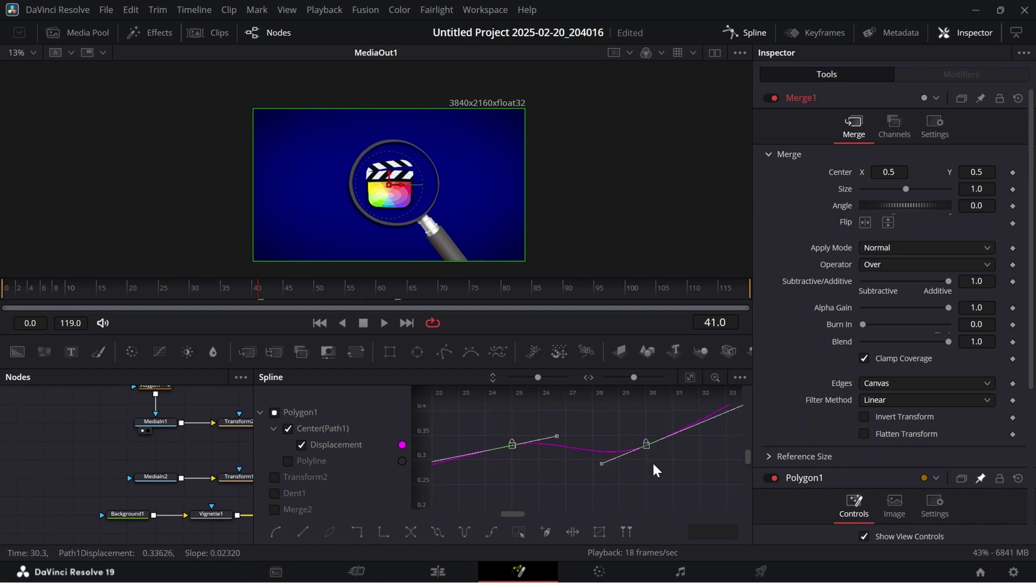